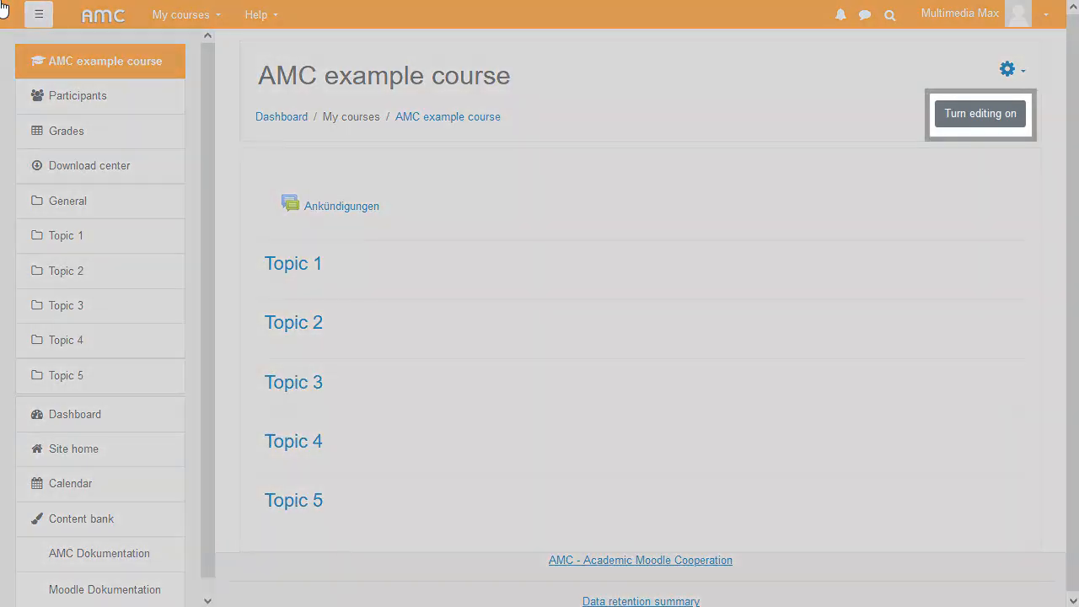
- Turn editing on and add a new Quiz activity to Topic 1 of the course
click(998, 116)
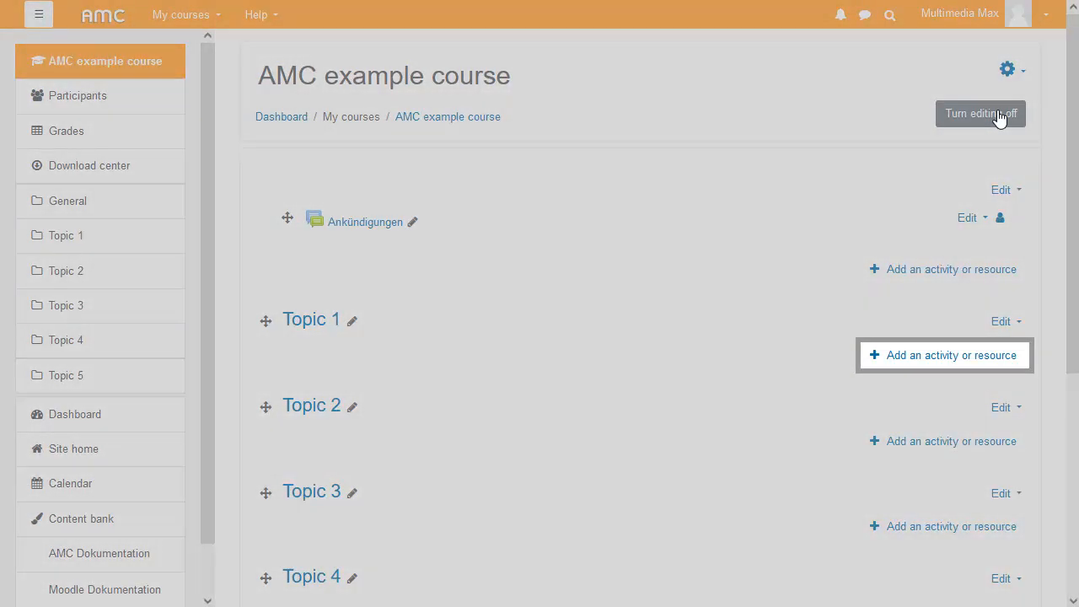
click(1007, 357)
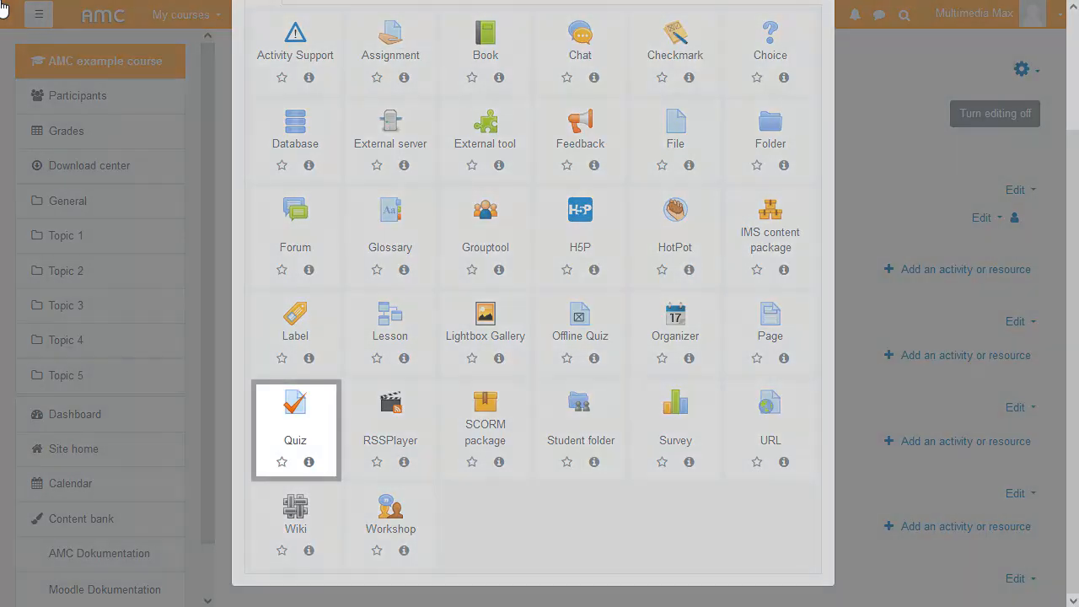
click(294, 409)
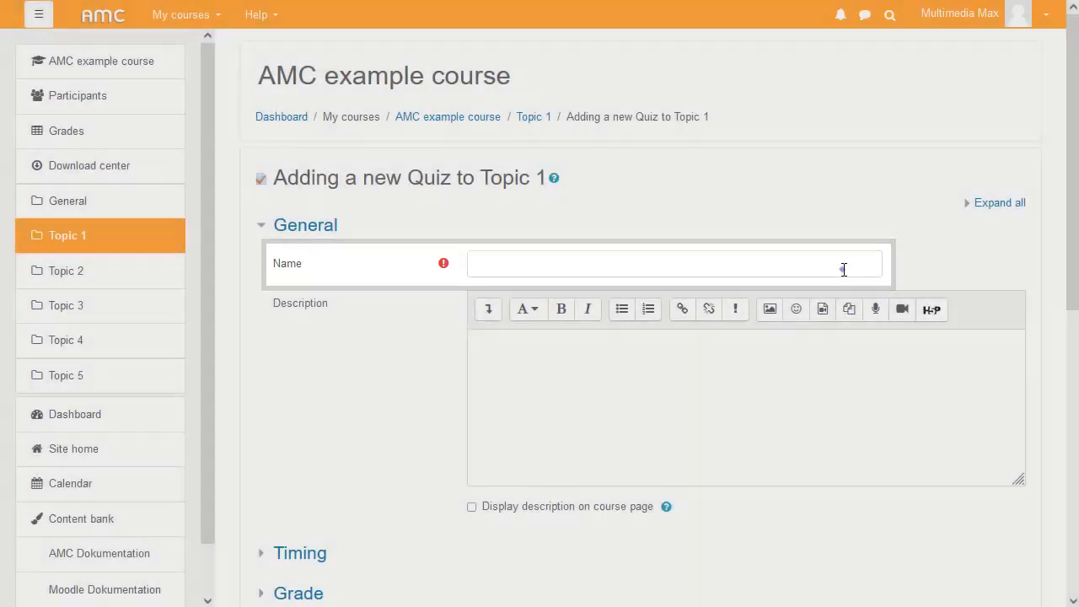
- Name the quiz "Online exam on the fundamentals of physics"
click(843, 269)
text(Online exam on the fundamentals of physics)
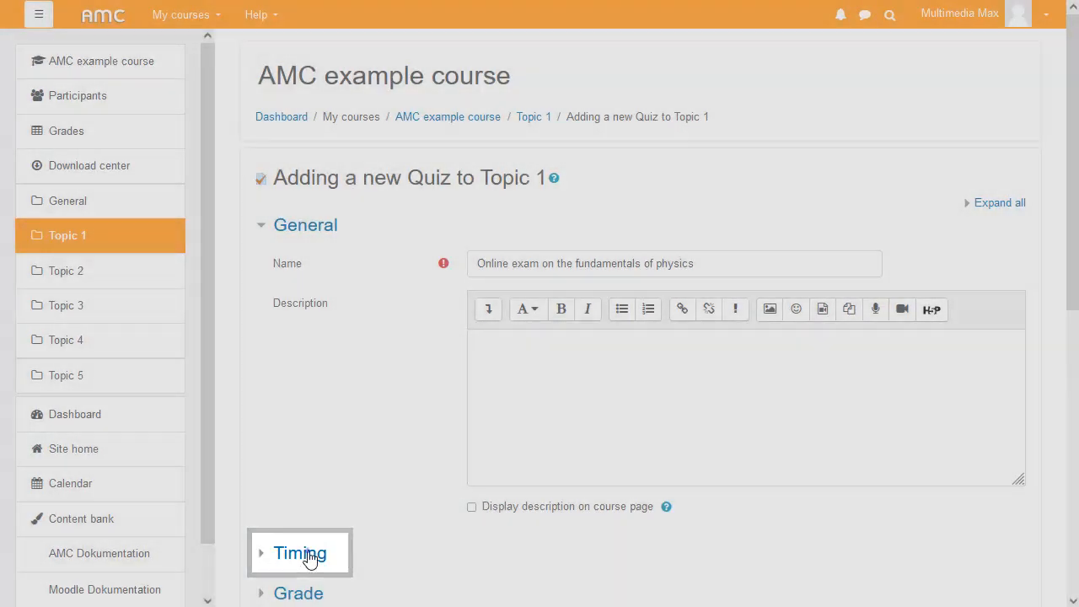
- Enable the quiz's open and close dates and set the closing hour to 17
click(303, 554)
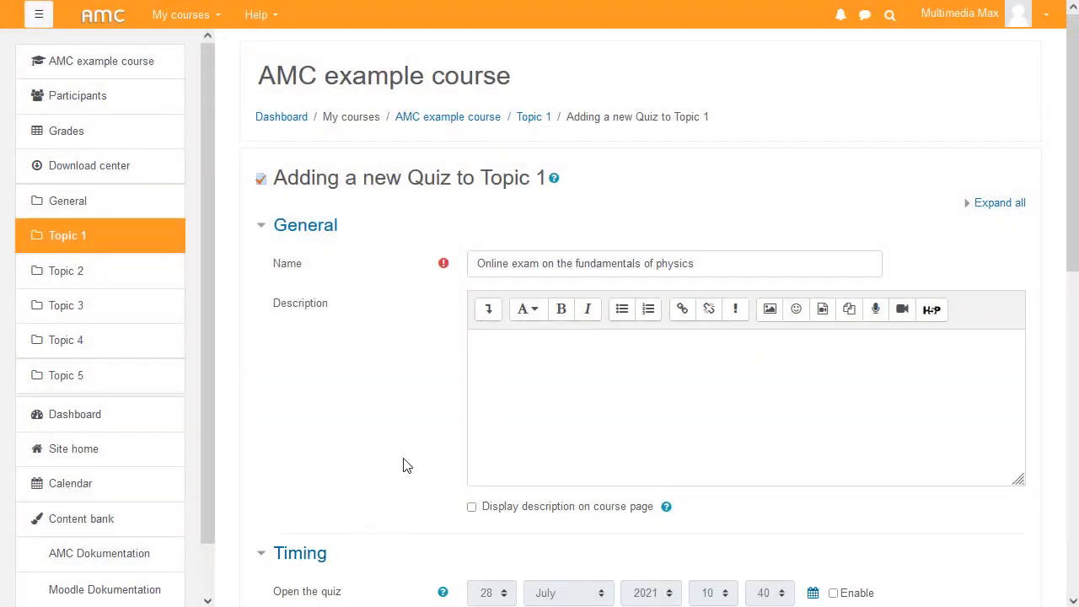
drag(1075, 117, 1075, 326)
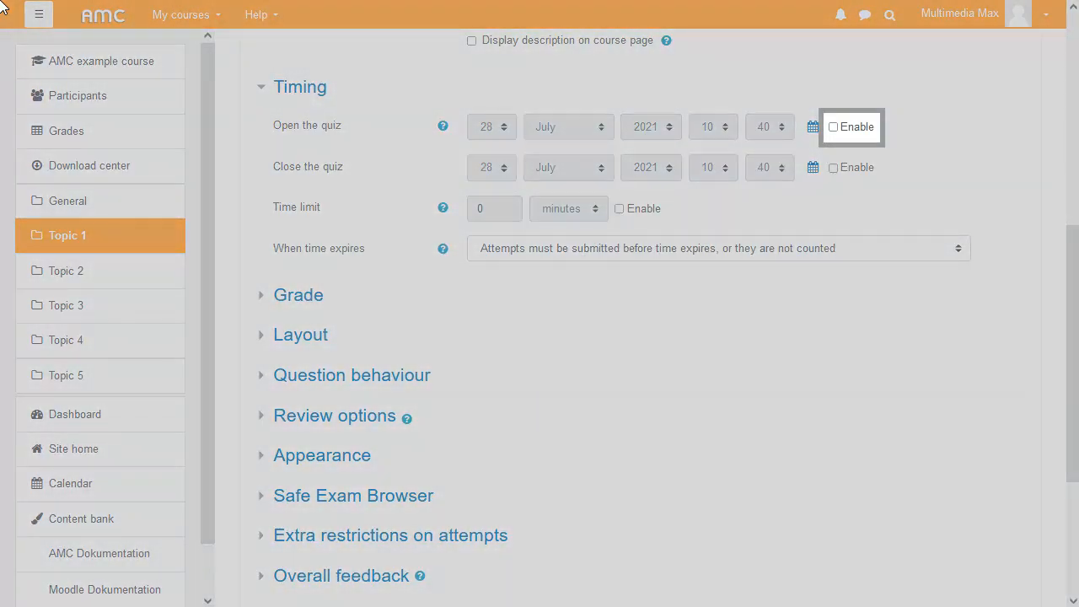
click(832, 128)
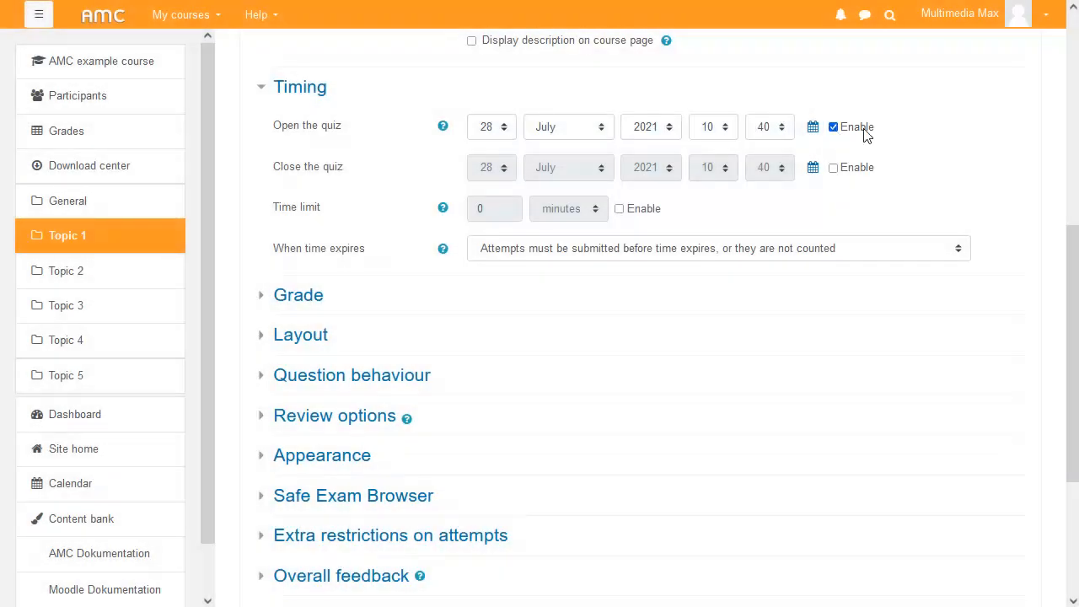
click(832, 168)
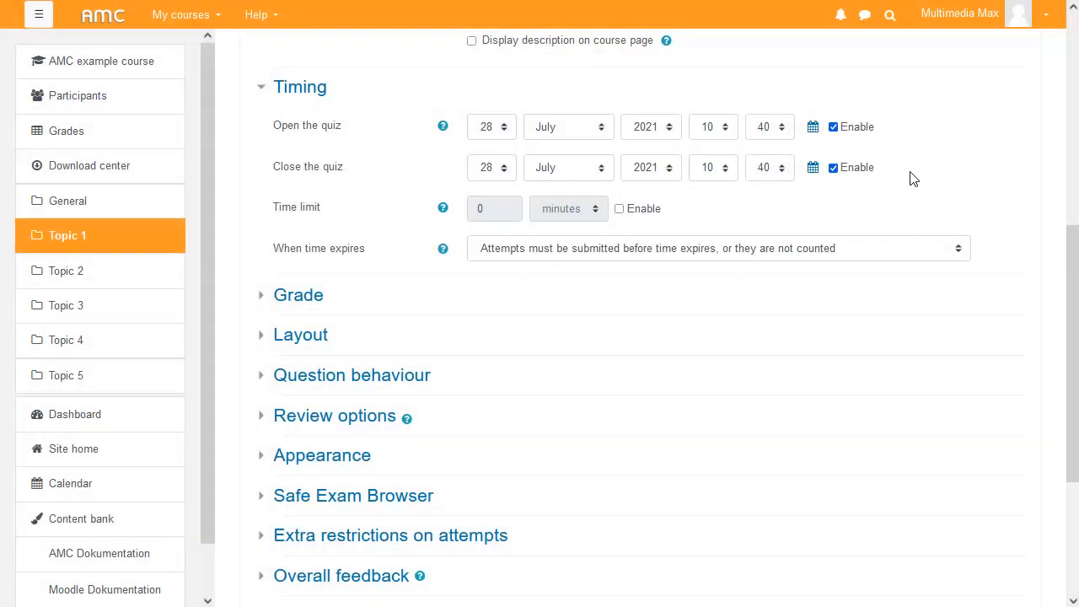
click(722, 168)
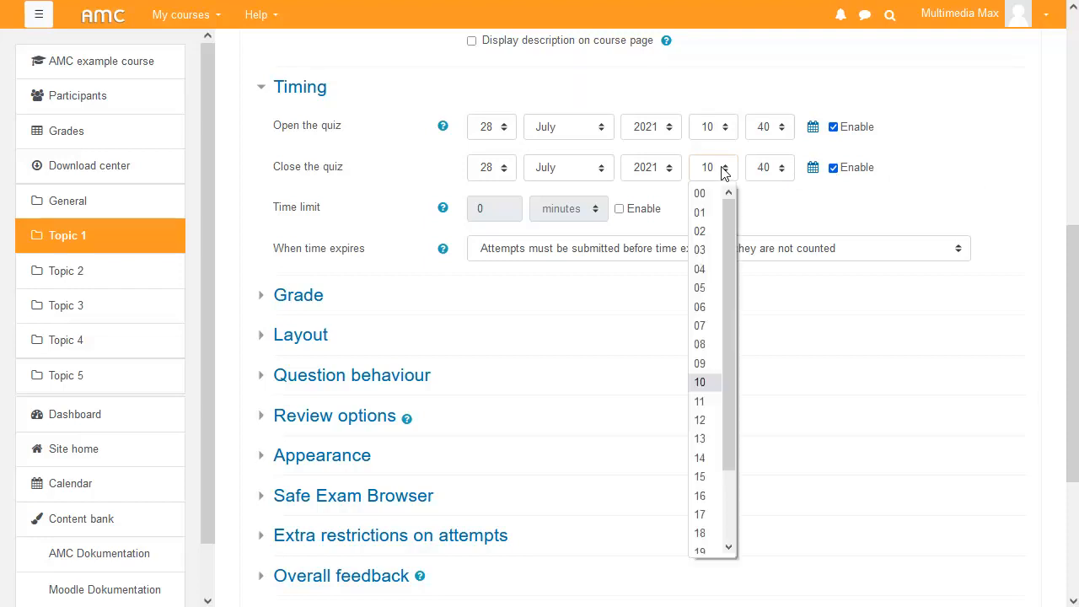
click(706, 514)
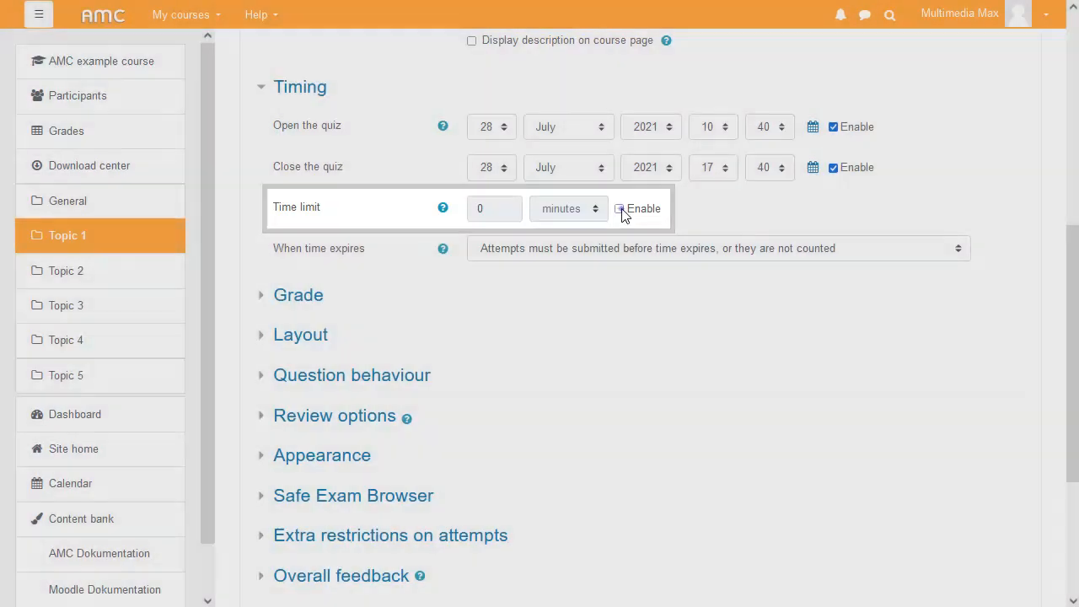
- Enable a 60-minute time limit and set open attempts to be submitted automatically when time expires
click(620, 209)
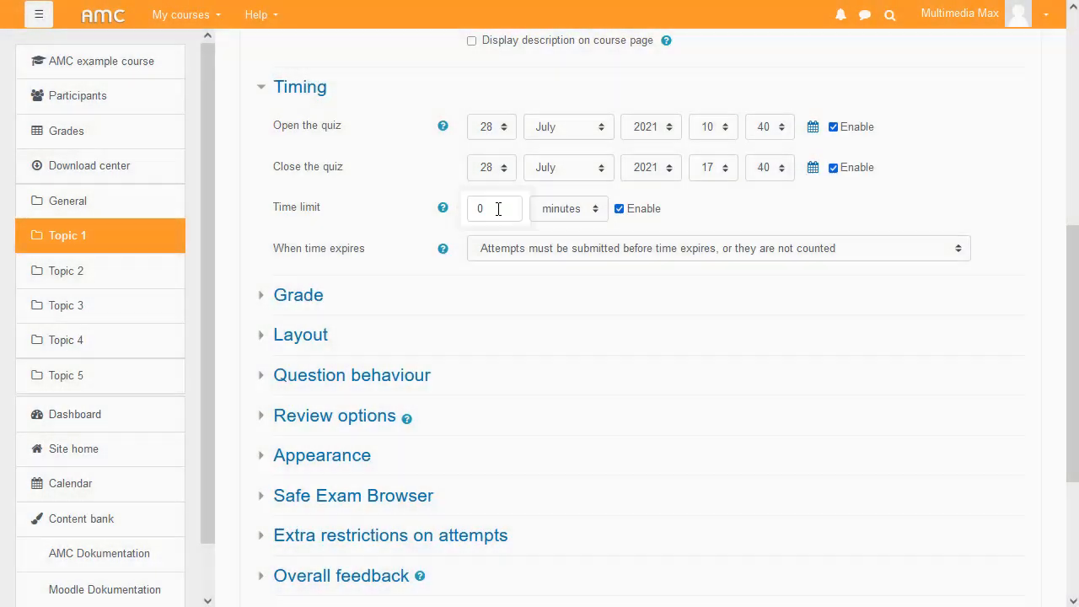
drag(498, 209, 460, 211)
text(60)
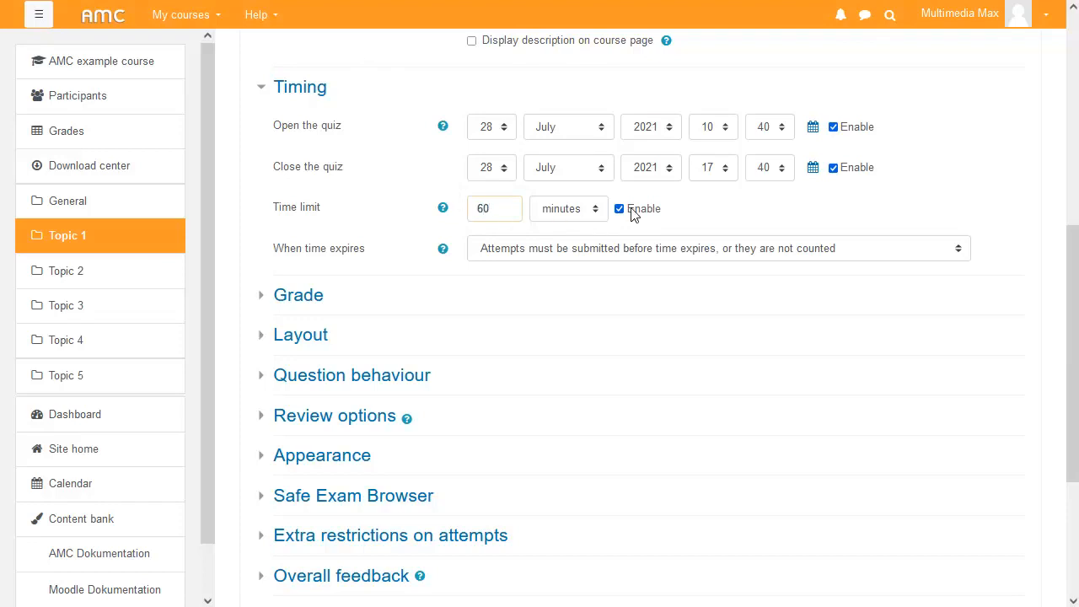
click(722, 207)
click(699, 251)
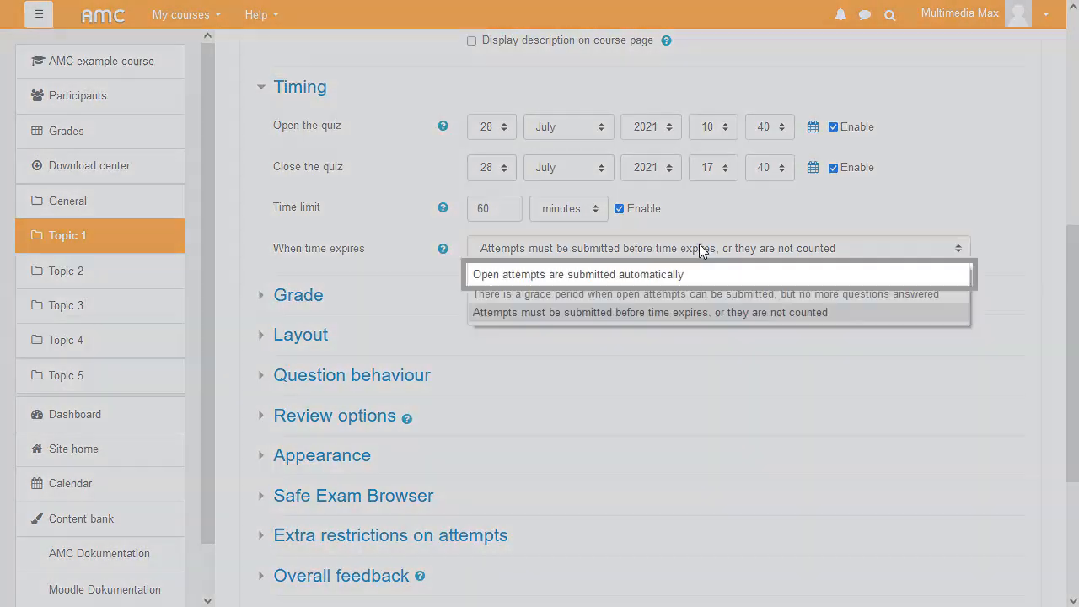
click(669, 272)
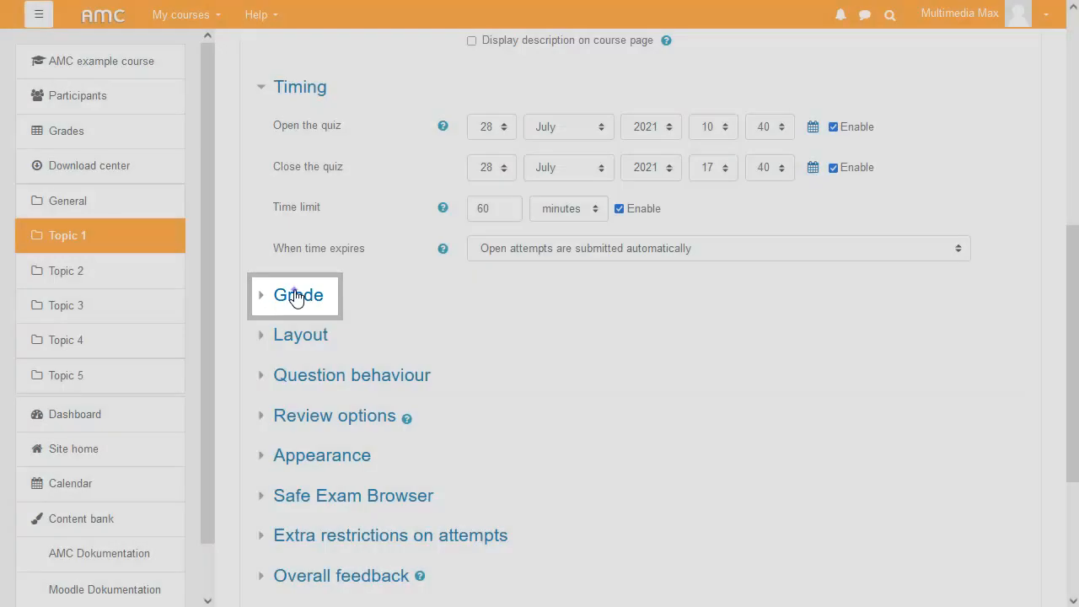
- Set the number of attempts allowed to 3 in the Grade settings
click(295, 296)
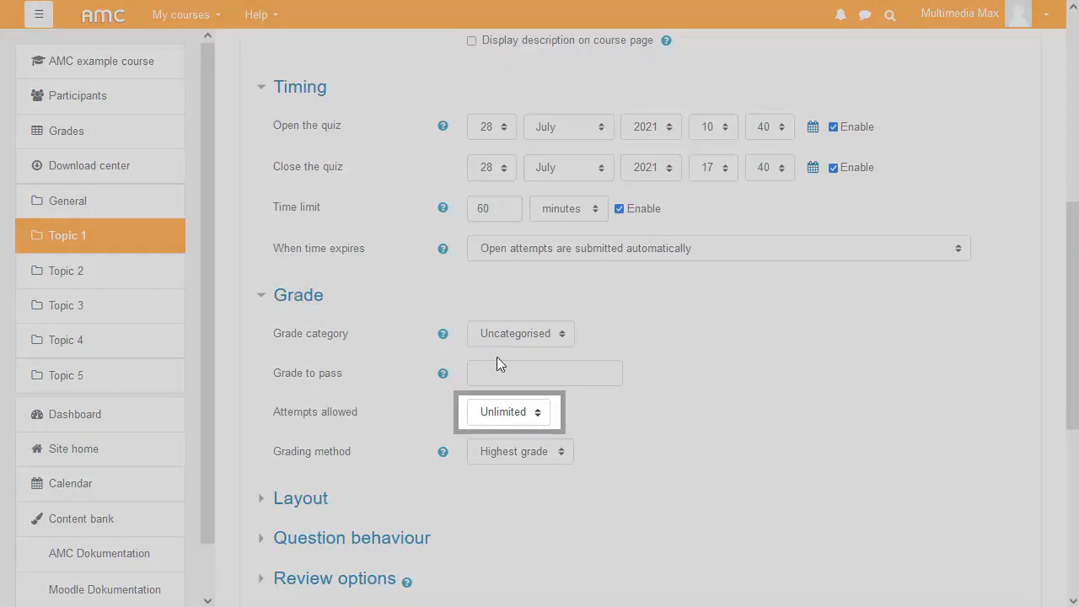
click(515, 421)
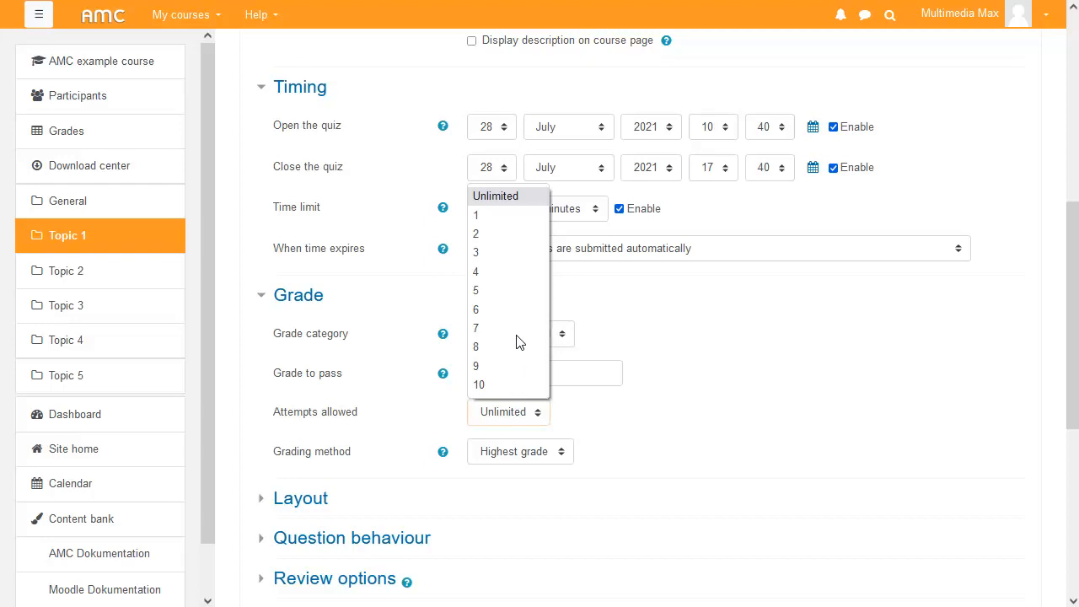
click(517, 253)
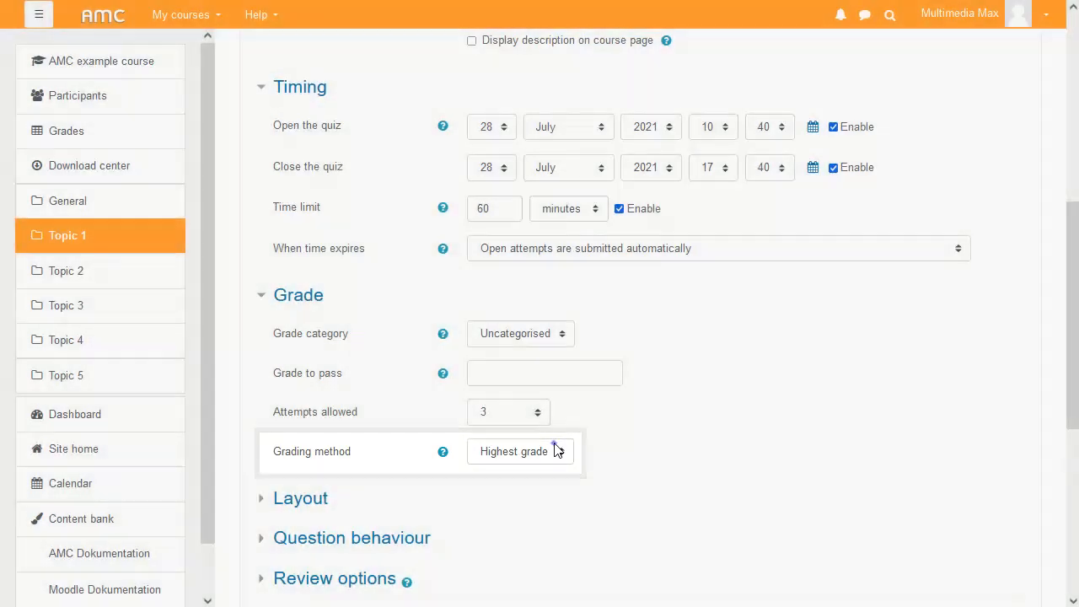
click(556, 449)
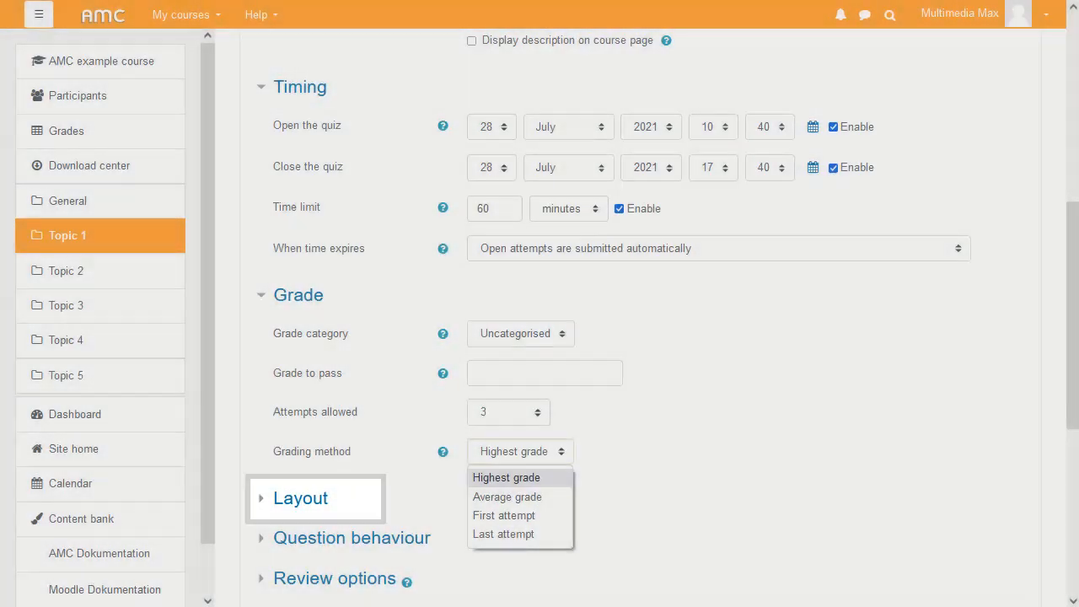
click(460, 453)
- Set the layout's navigation method to Sequential
click(302, 498)
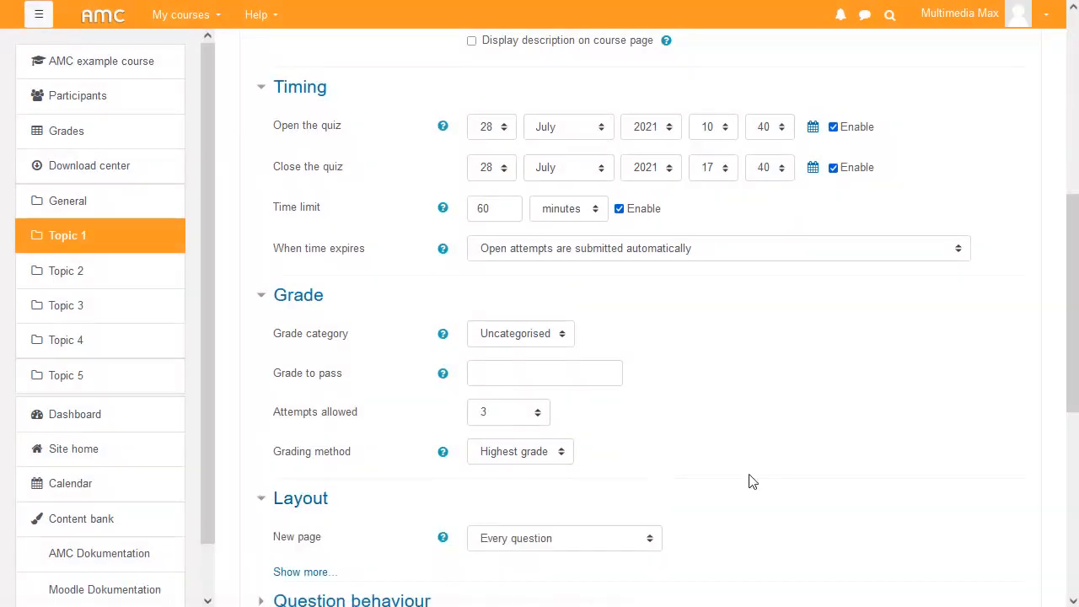
scroll(1072, 287, down, 5)
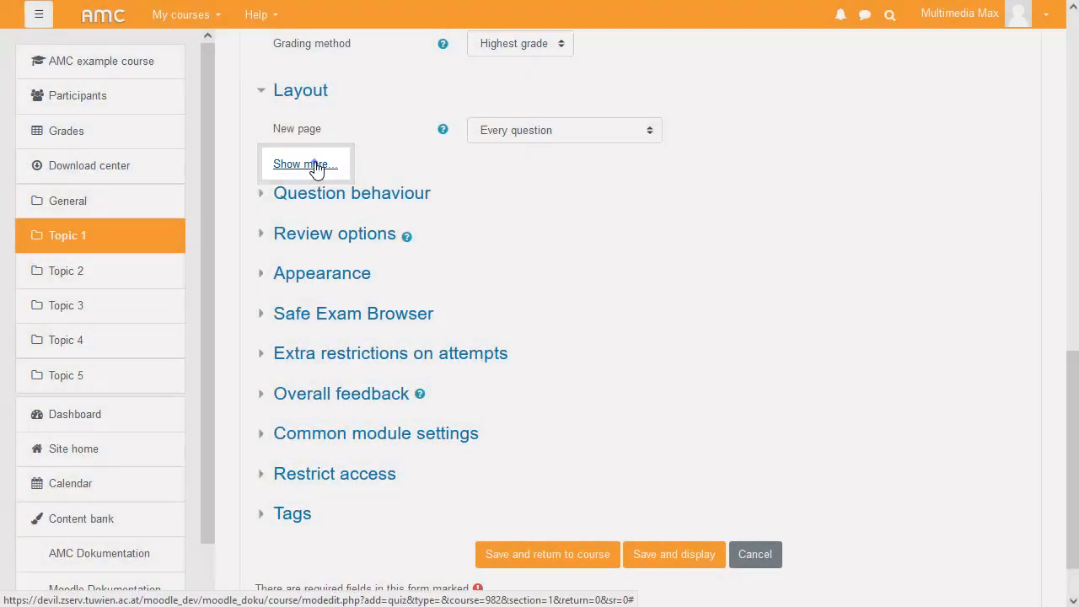
click(317, 166)
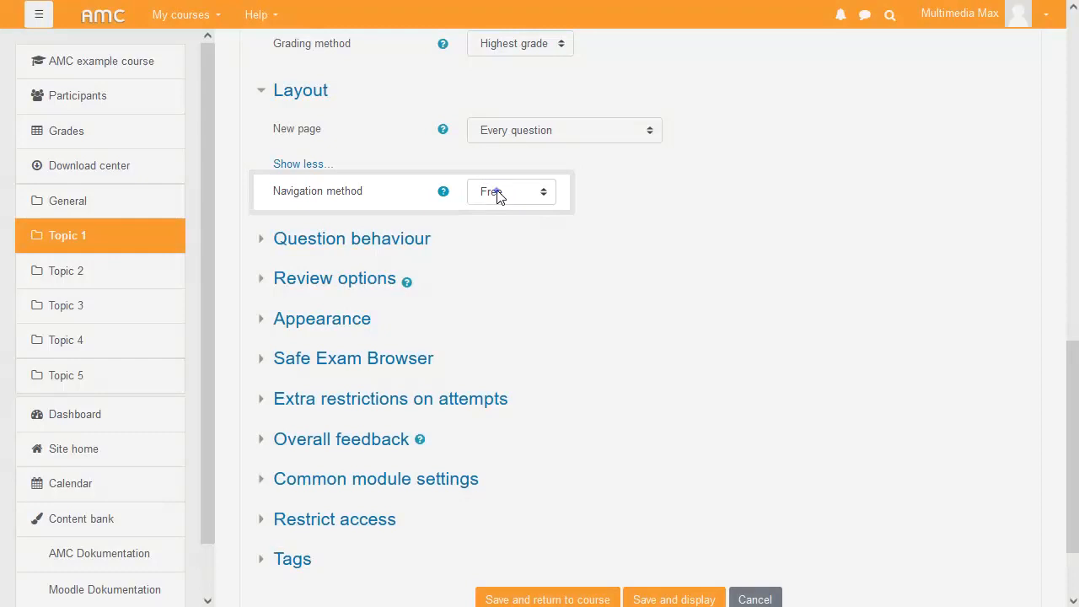
click(501, 197)
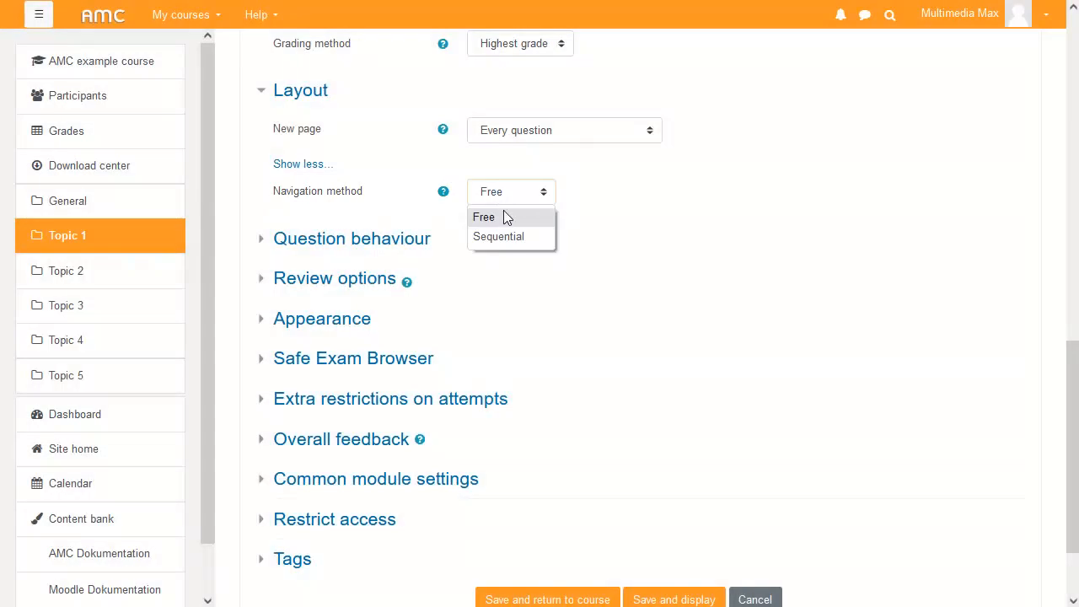
click(506, 236)
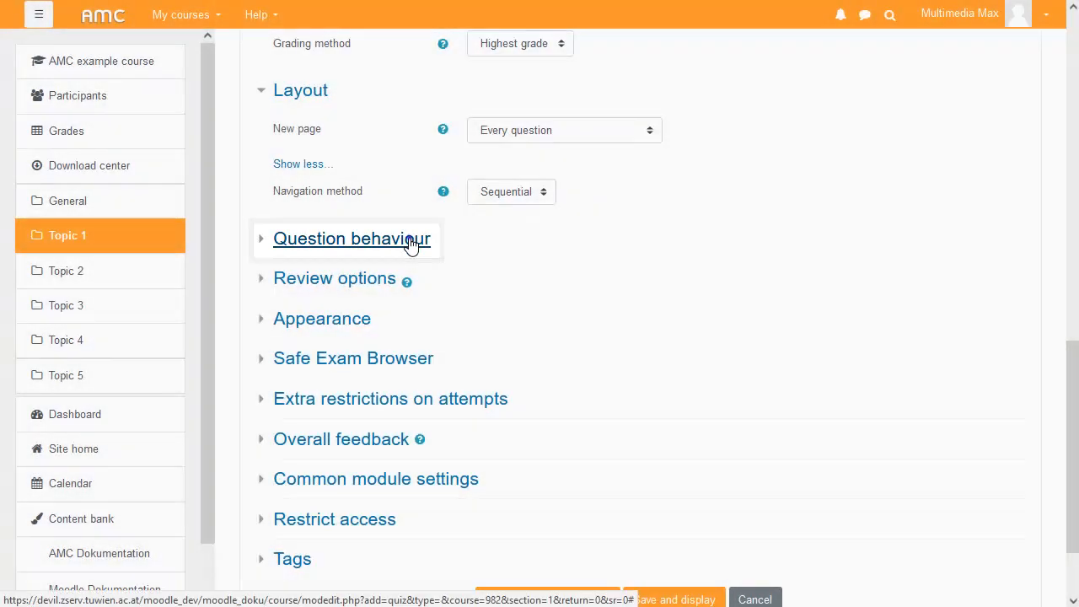
- Set "Each attempt builds on the last" to Yes in the Question behaviour settings
click(412, 240)
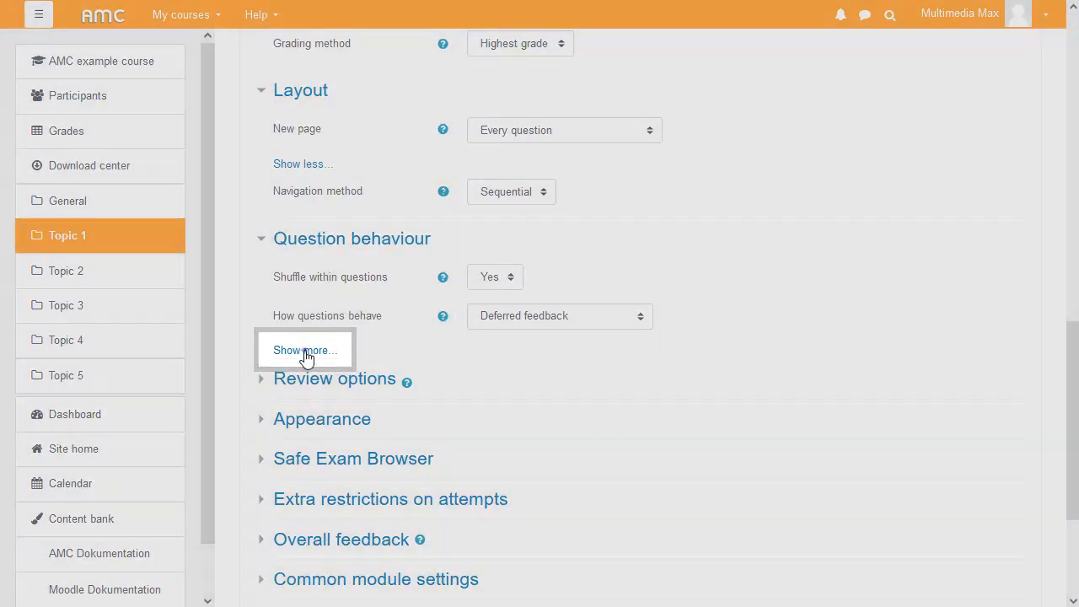
click(305, 351)
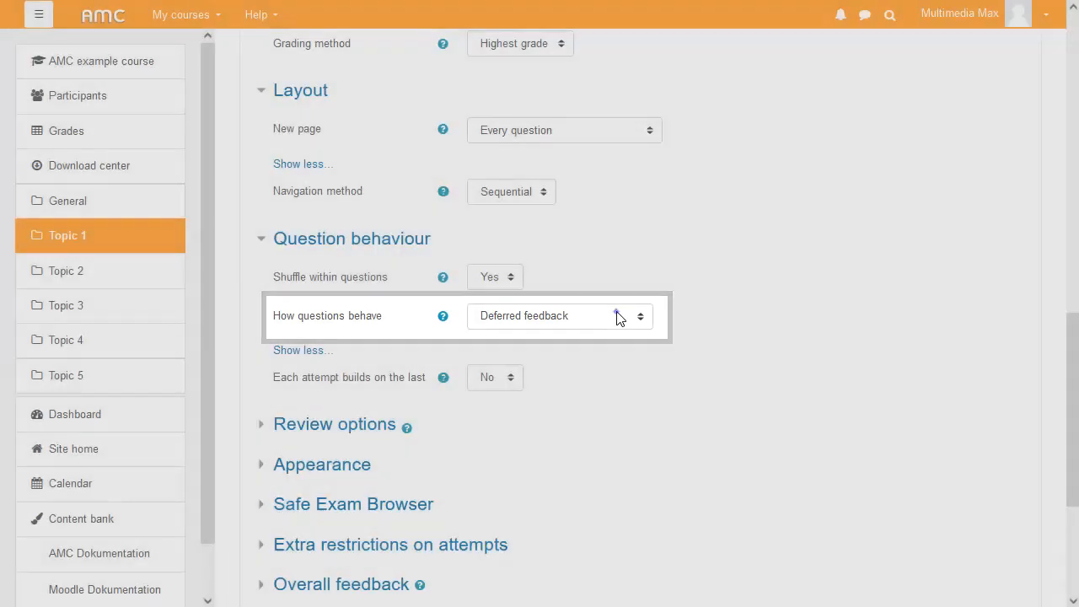
click(616, 316)
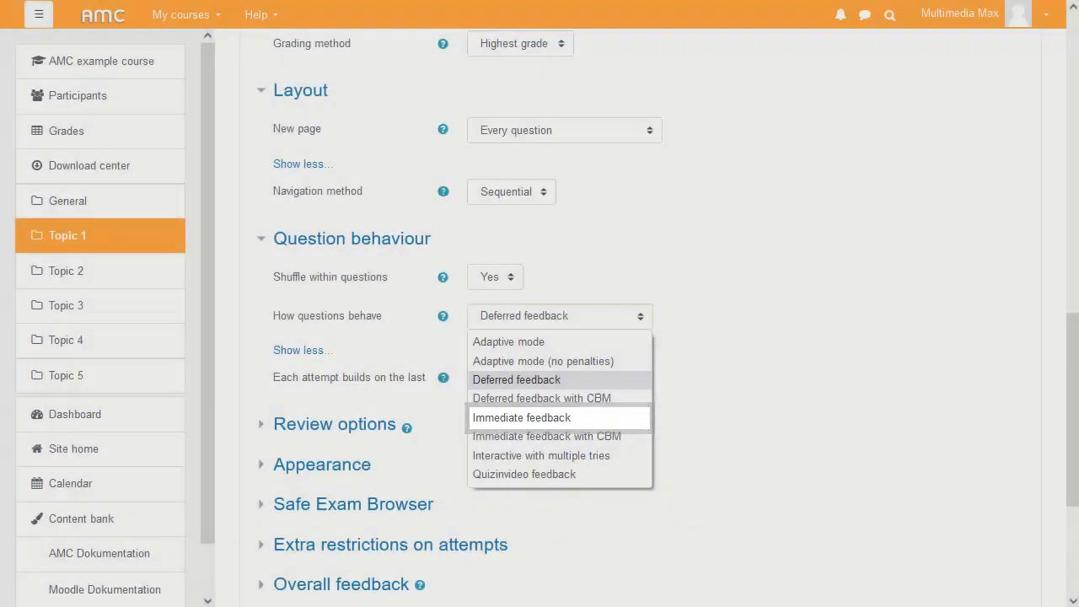
click(619, 318)
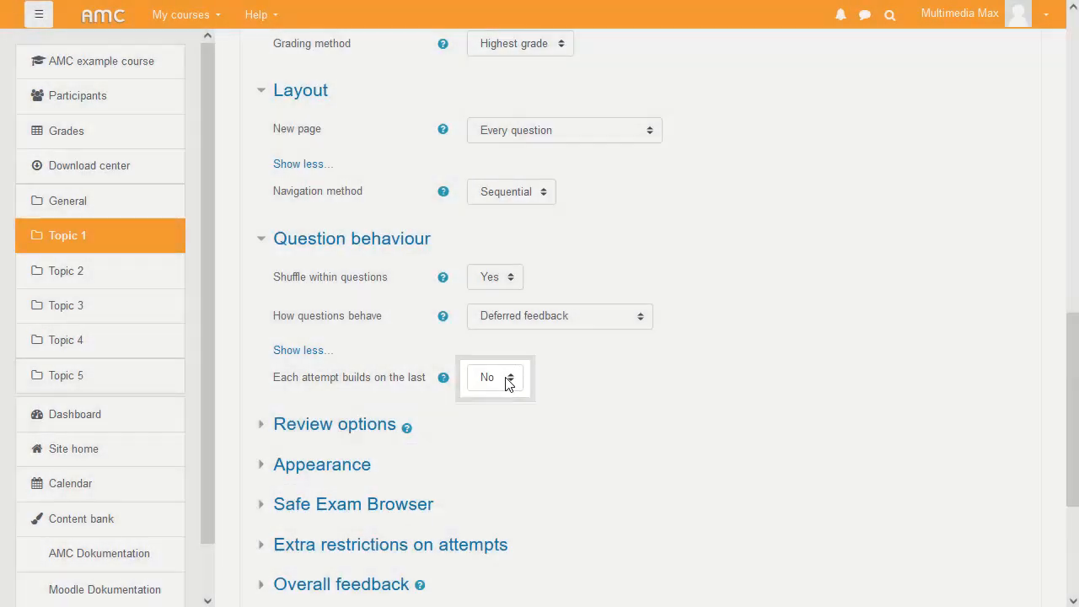
click(506, 379)
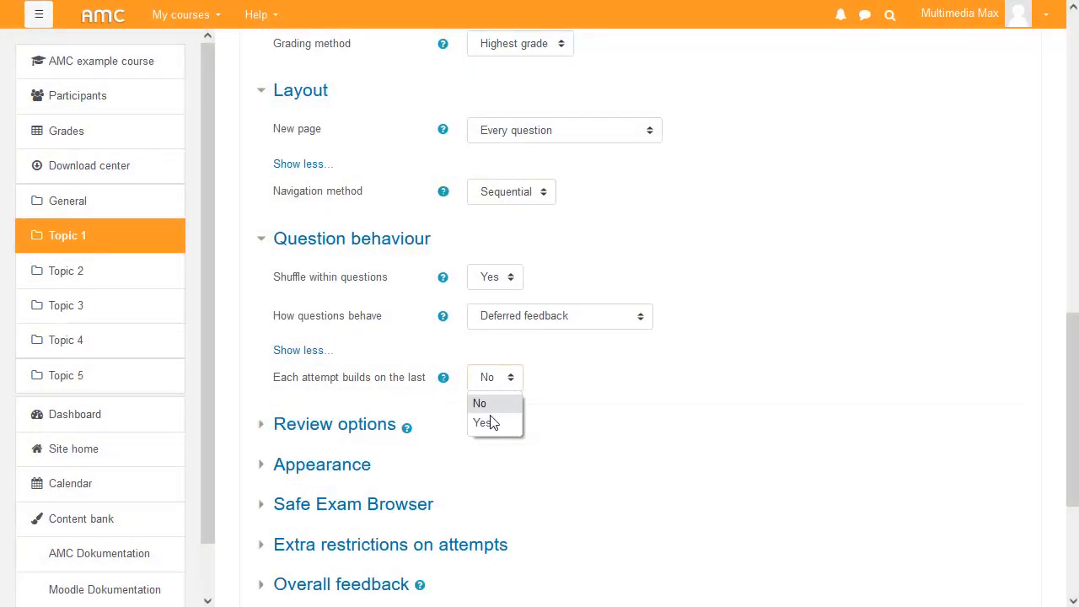
click(490, 423)
- Expand the Review options, Extra restrictions on attempts and Overall feedback sections to examine their settings
click(351, 430)
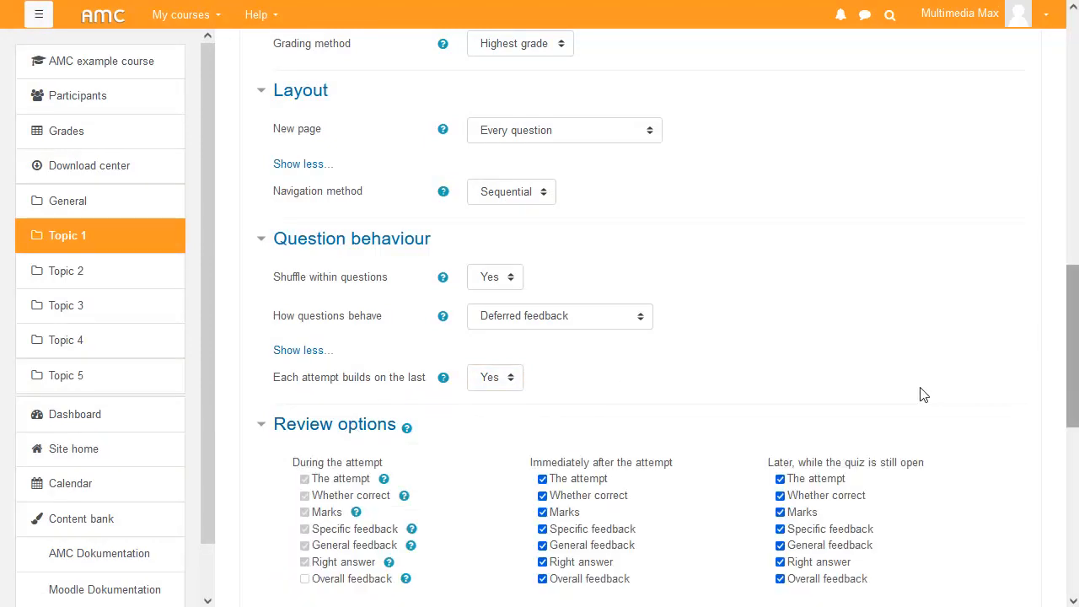
drag(1073, 286, 1050, 393)
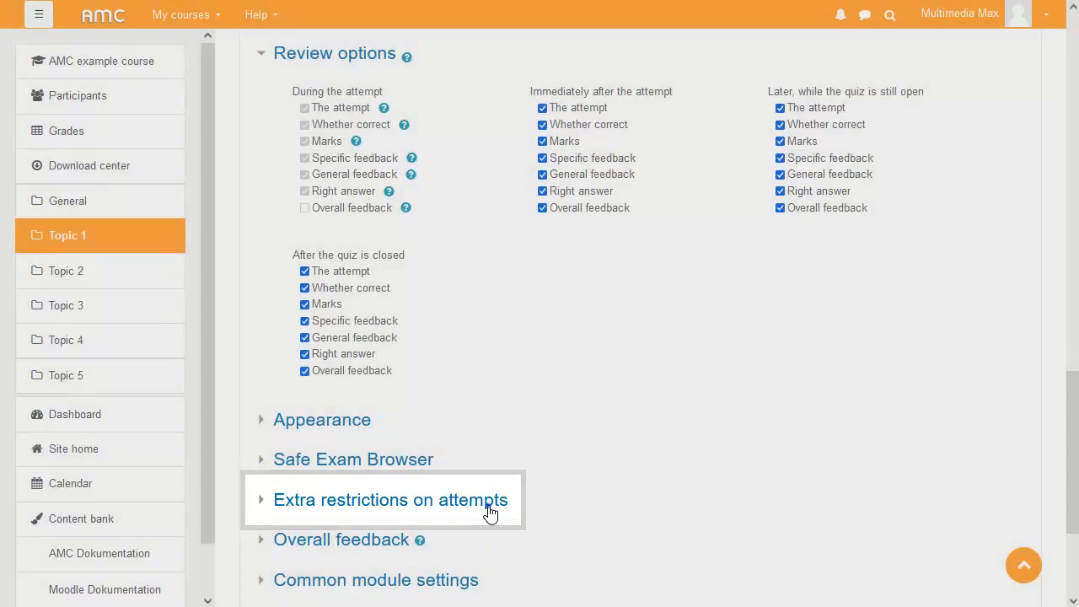
click(487, 506)
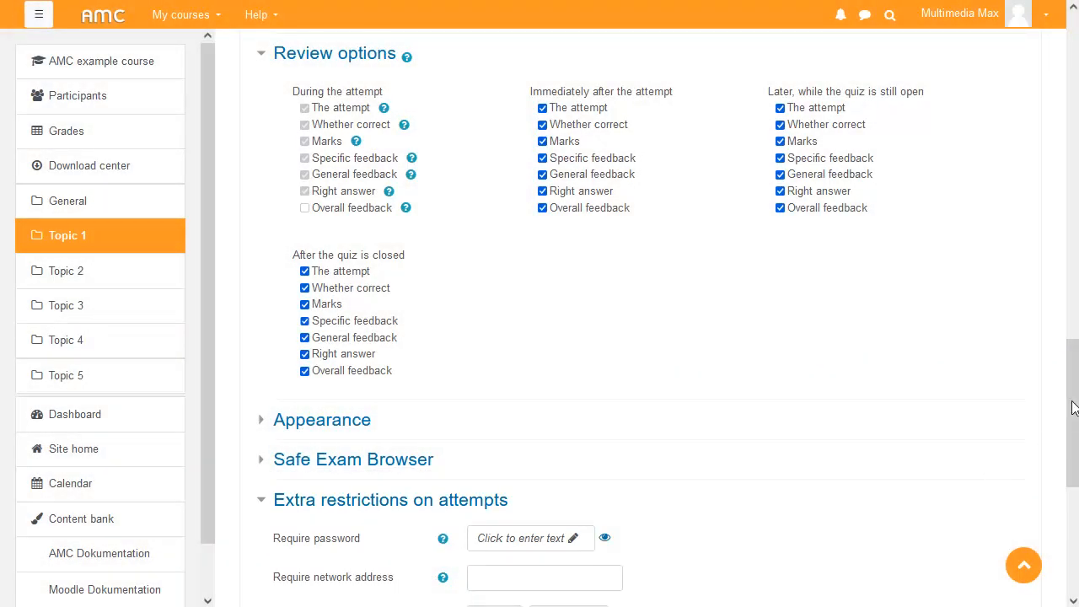
scroll(1074, 410, down, 2)
drag(1074, 410, 1067, 479)
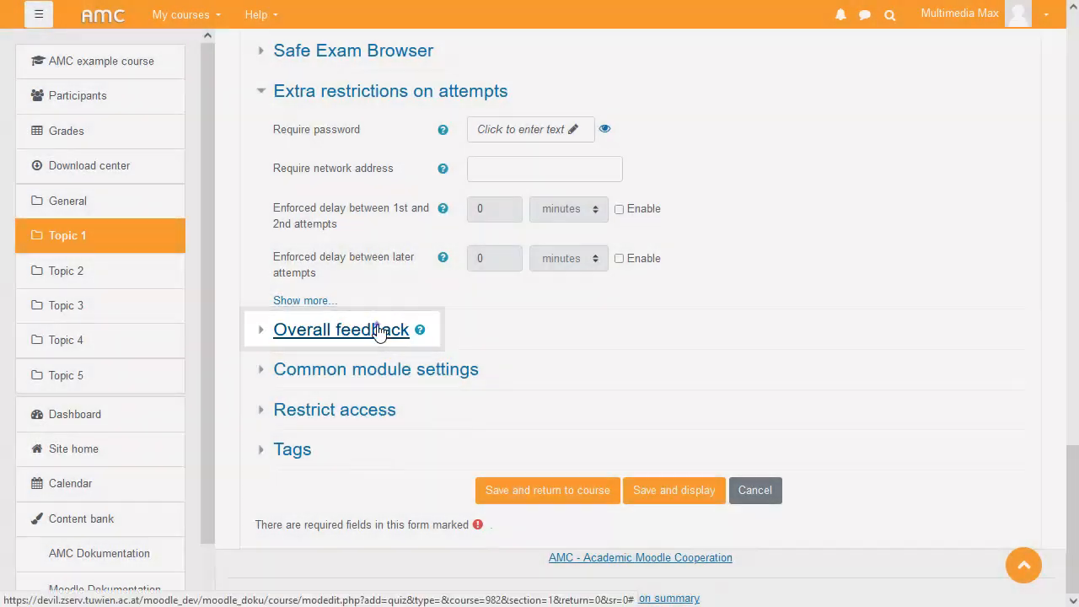
click(378, 329)
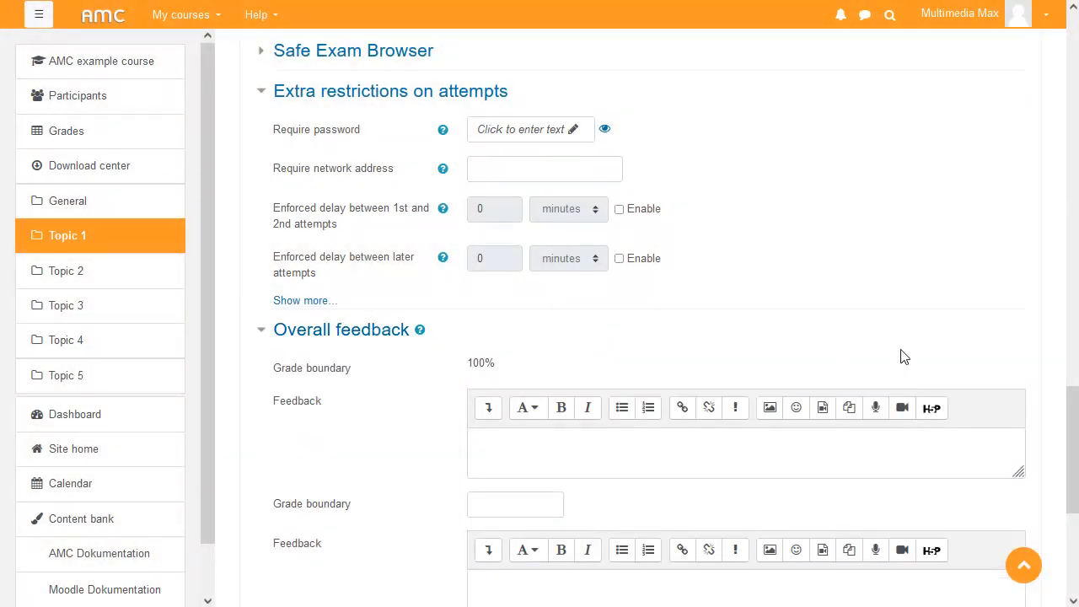
scroll(1075, 433, down, 3)
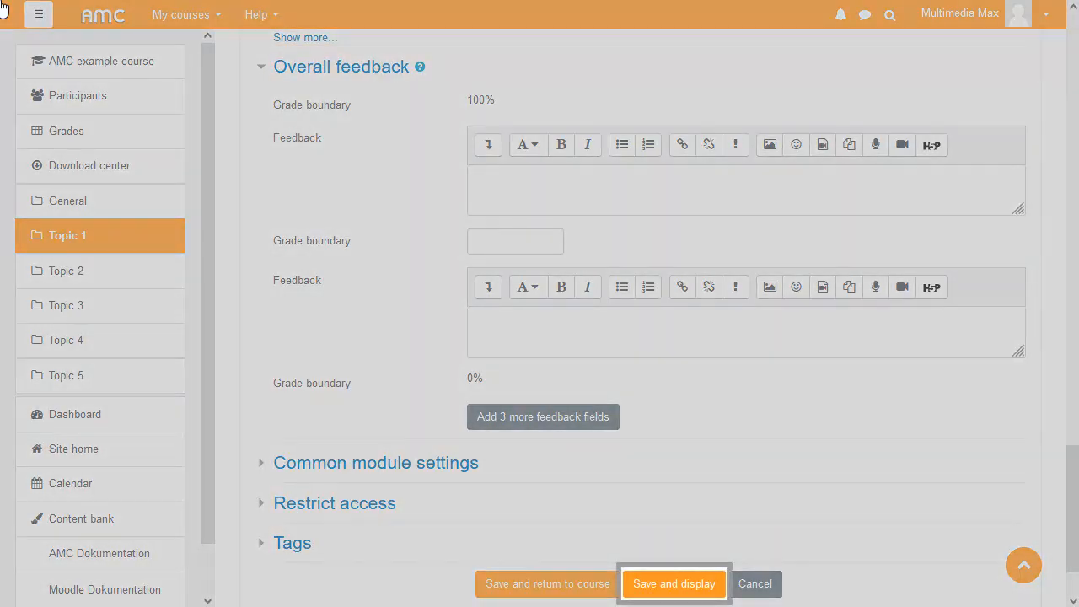
- Save and display the quiz, then open it for editing
click(706, 588)
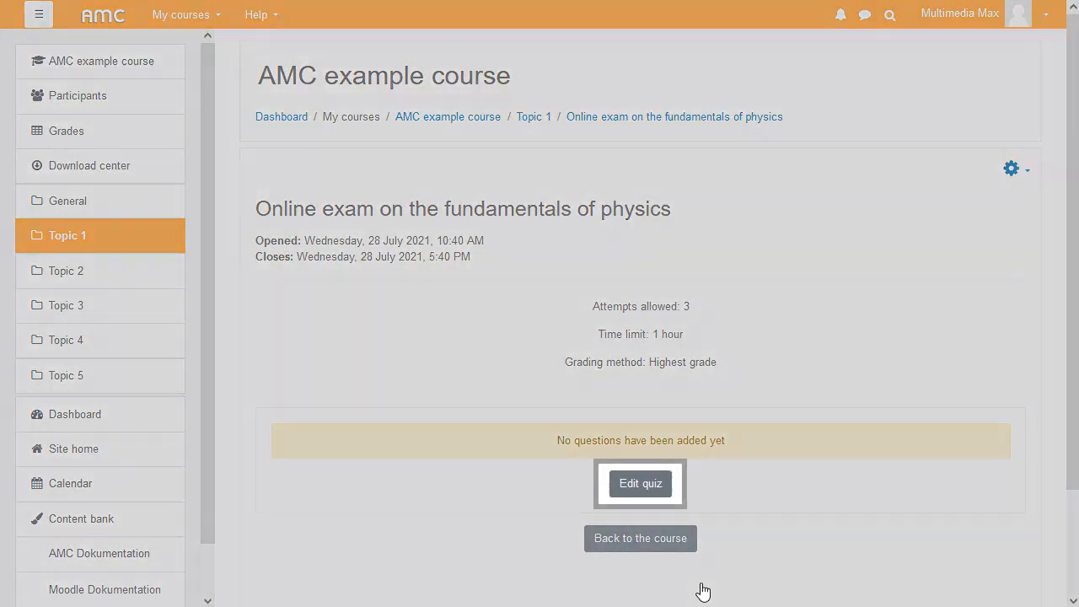
click(637, 494)
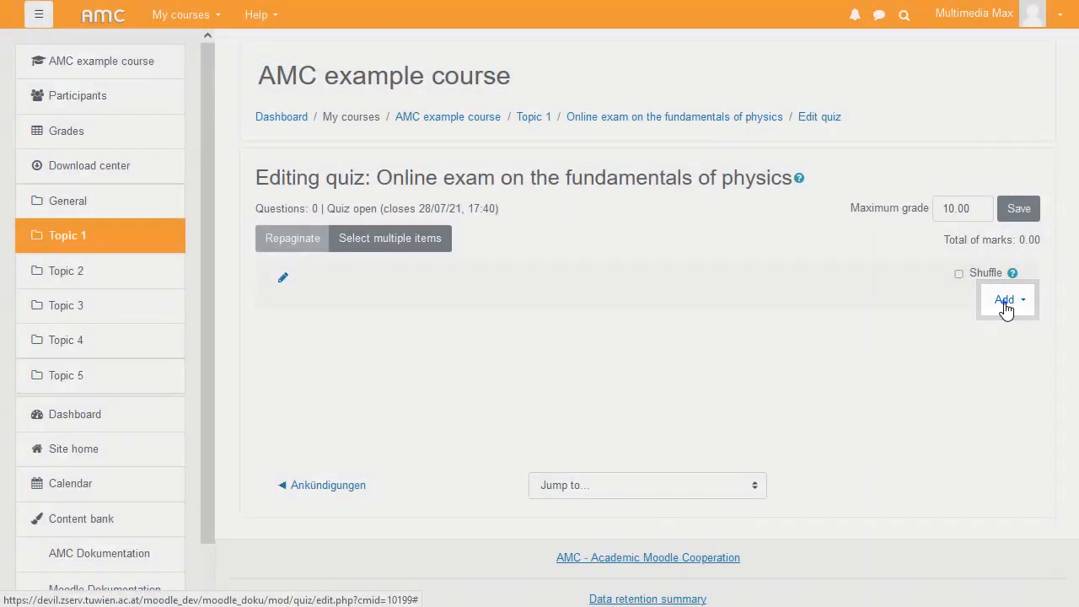
- Add a new Embedded answers (Cloze) question to the quiz
click(1006, 302)
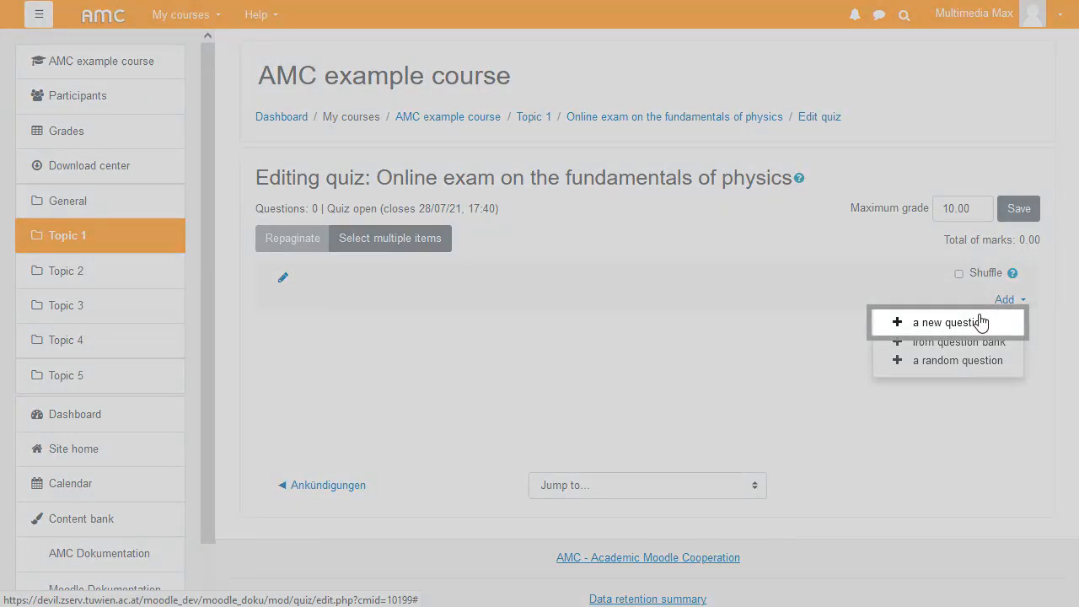
click(980, 323)
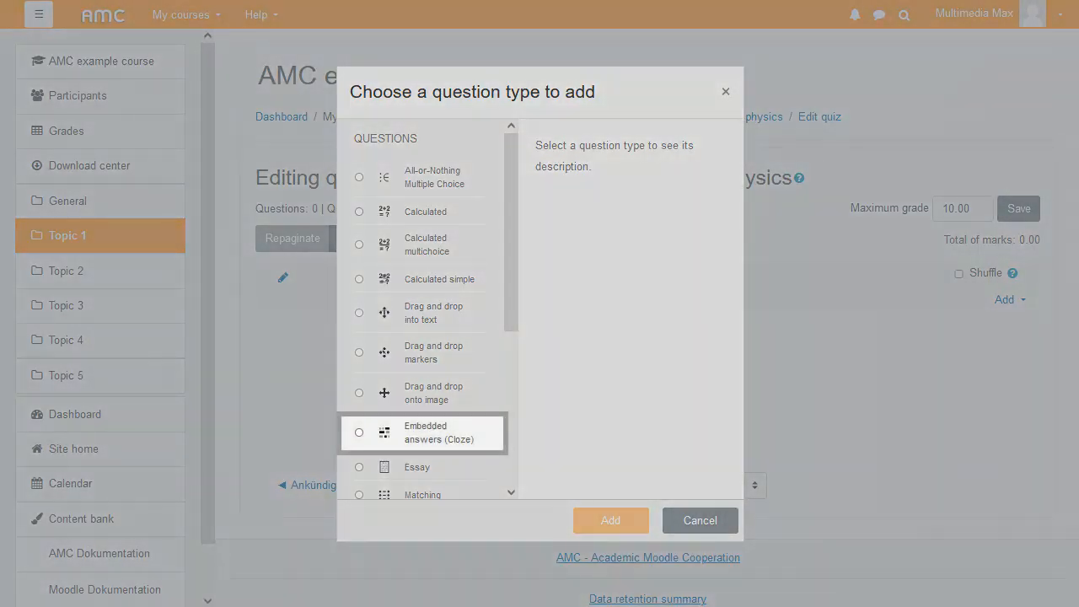
click(359, 432)
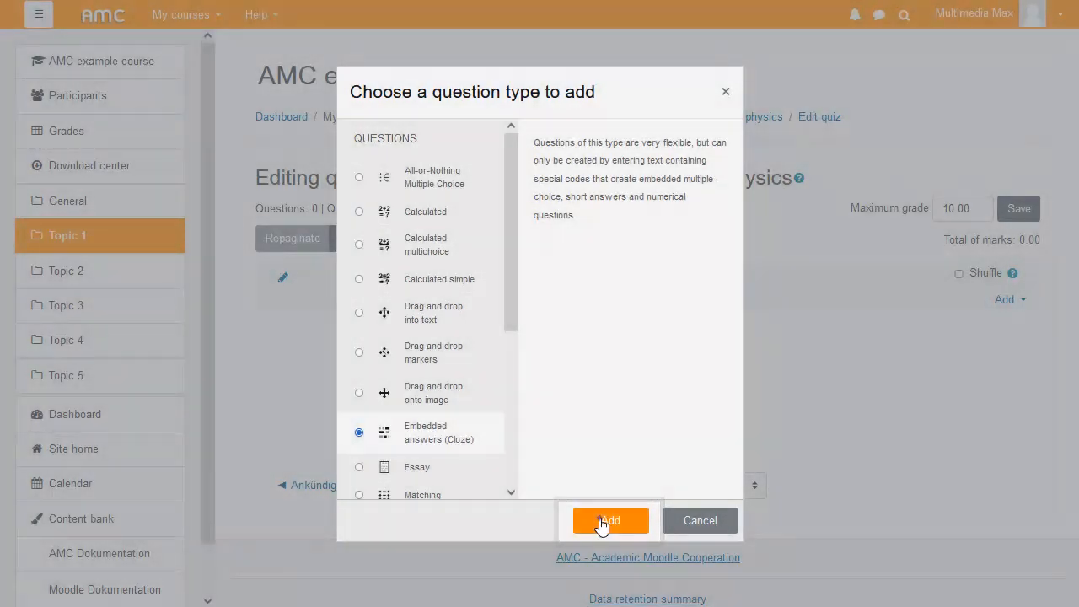
click(609, 521)
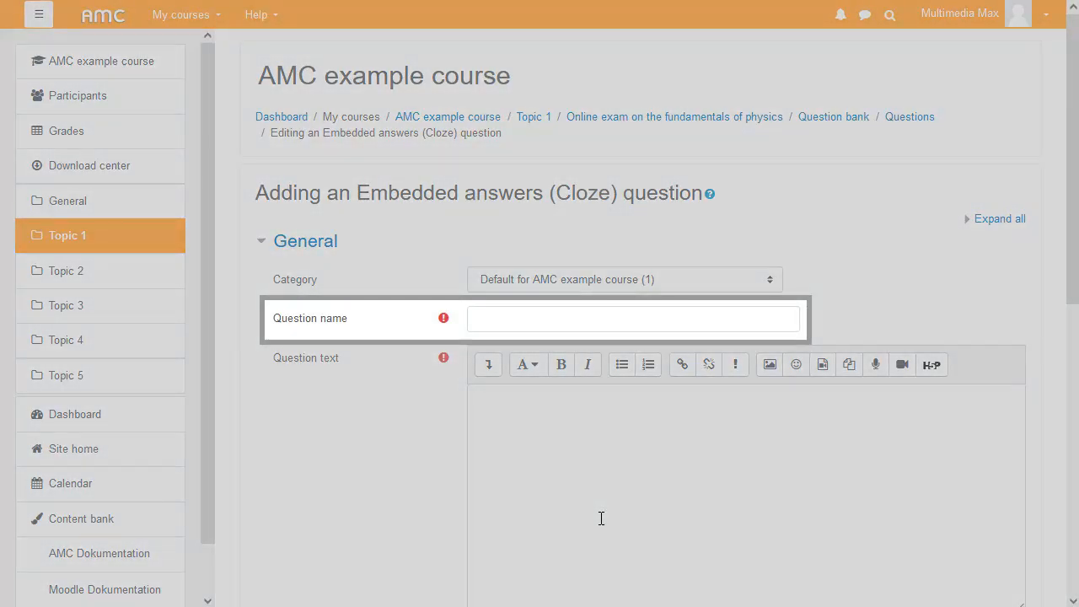
- Name the question "Speed Calculation" and paste the jogger speed question text with its NUMERICAL and MULTICHOICE cloze codes
click(503, 316)
text(Speed Calculation)
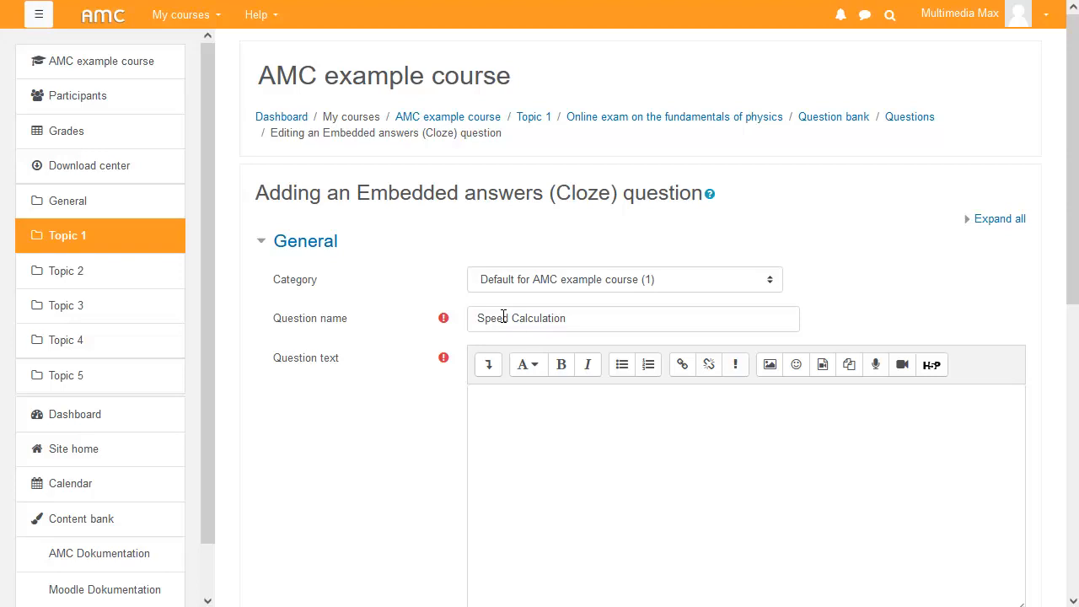
click(630, 442)
text(A jogger runs at a speed of w=7 km/h. How many metres per second does the jogger cover?)
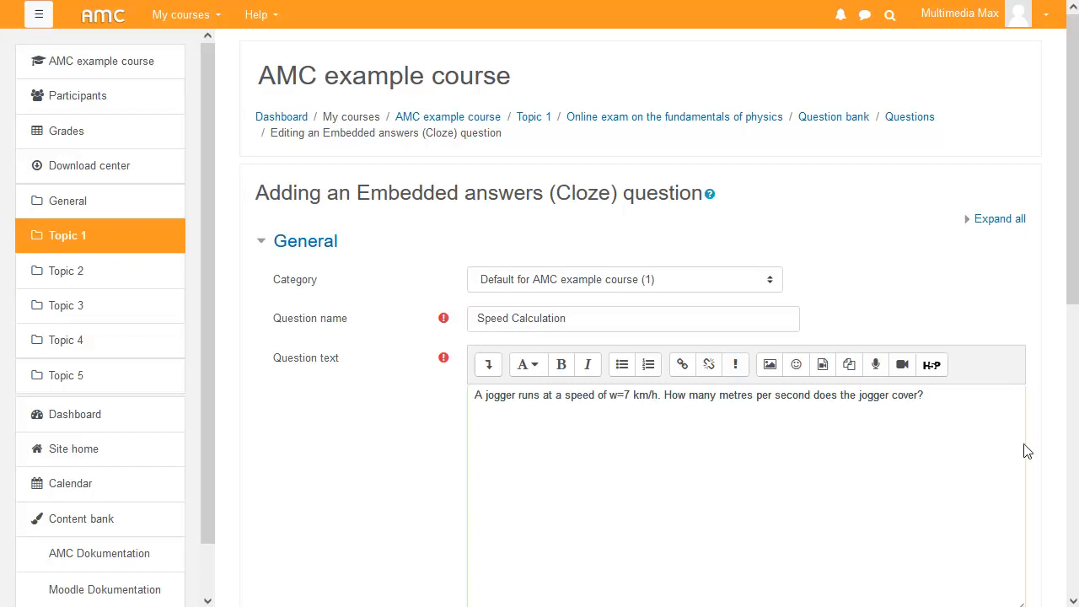
text(w={:NUMERICAL:=1.9444:0.01}{:MULTICHOICE:~m/h~km/h~=m/s})
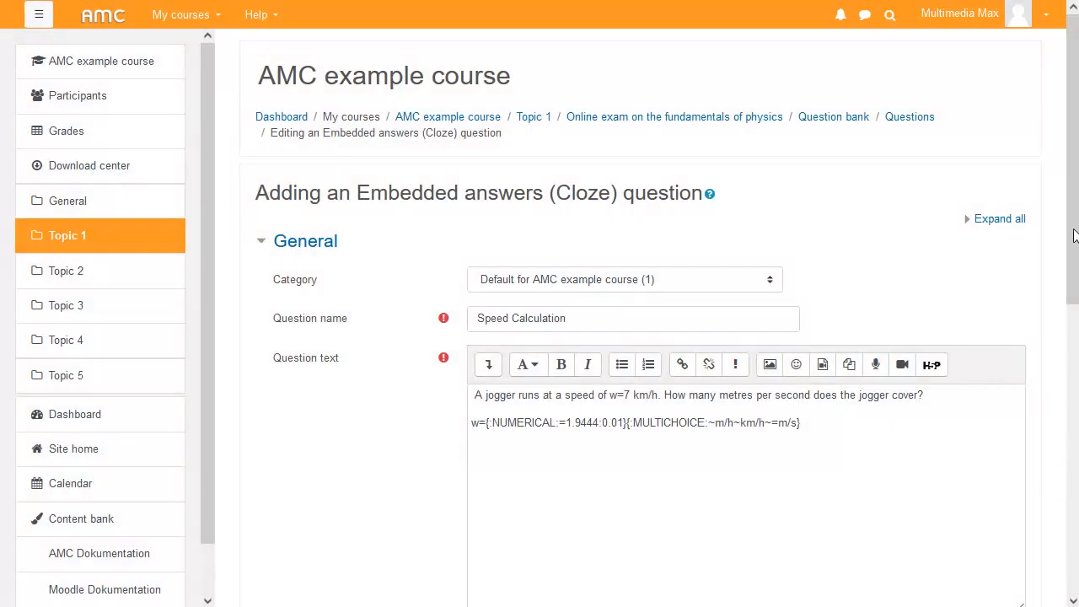
- Decode and verify the question text, then save the question
drag(1073, 235, 1037, 534)
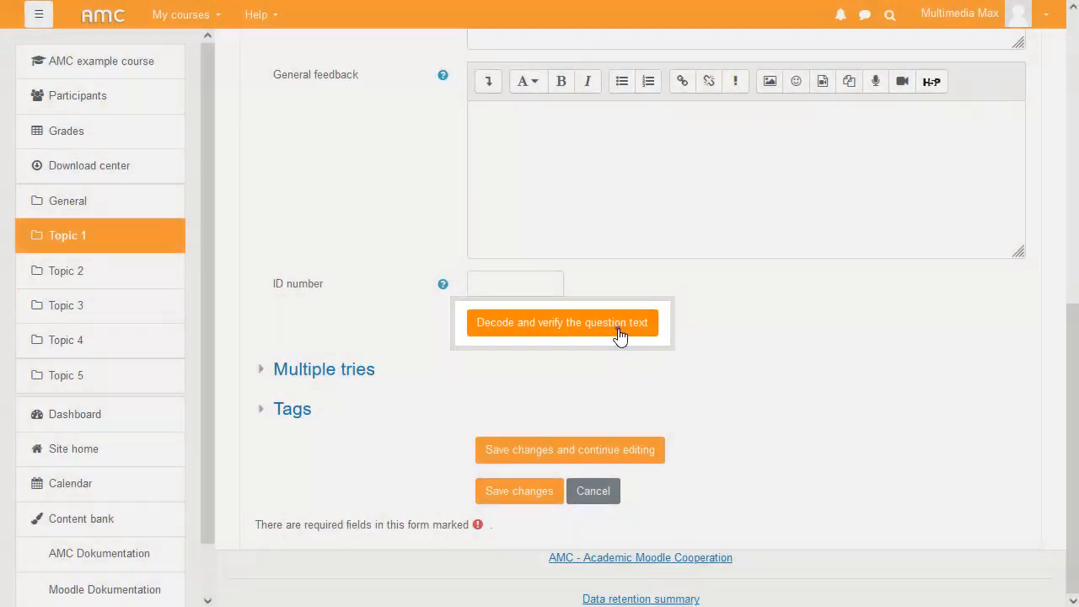
click(618, 329)
scroll(1063, 303, down, 4)
drag(1062, 314, 1066, 474)
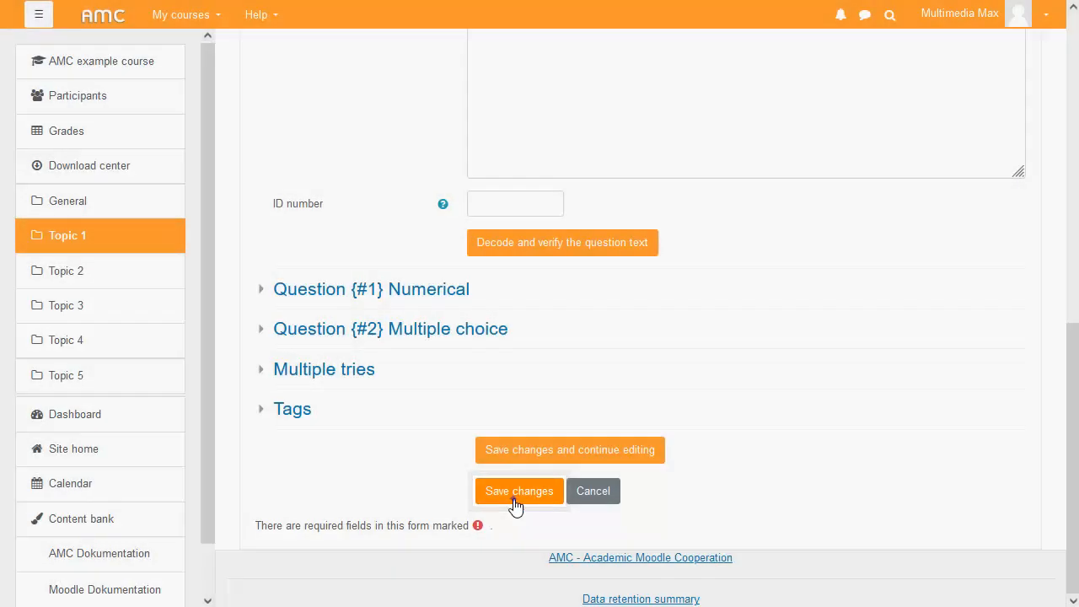
click(516, 493)
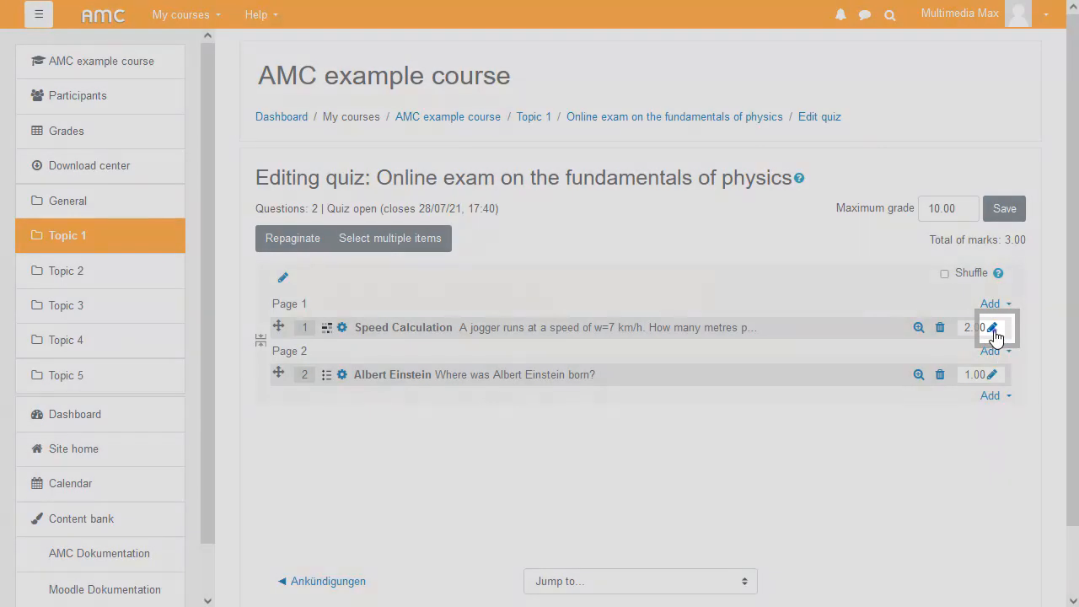
- Set the Speed Calculation question's mark to 15 and the Albert Einstein question's mark to 5
click(993, 331)
text(15)
key(Return)
click(991, 374)
text(5)
key(Return)
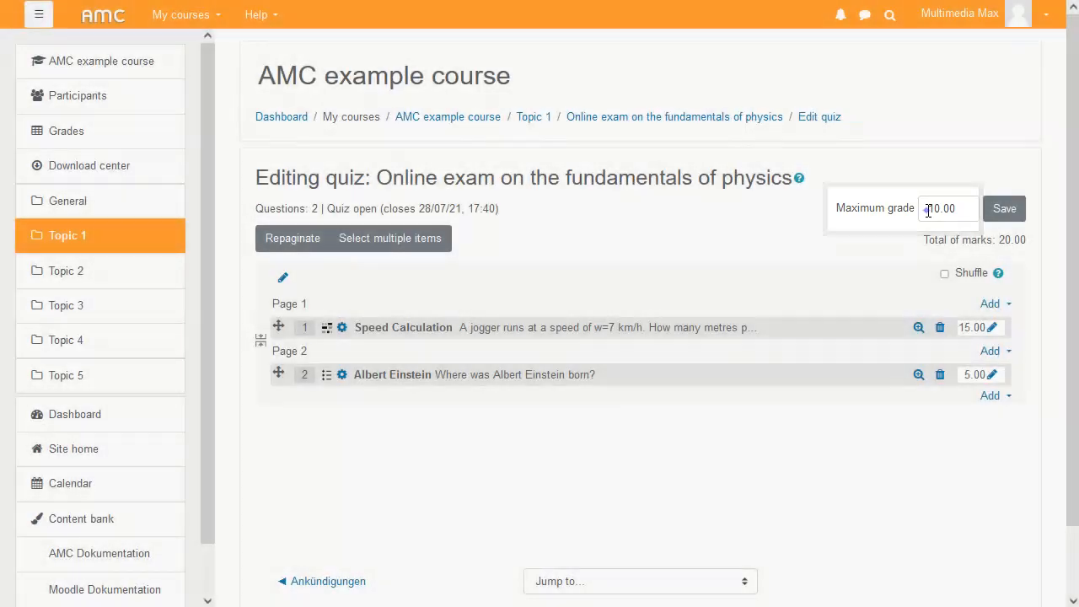
- Set the quiz's maximum grade to 50
click(928, 211)
key(Delete)
text(5)
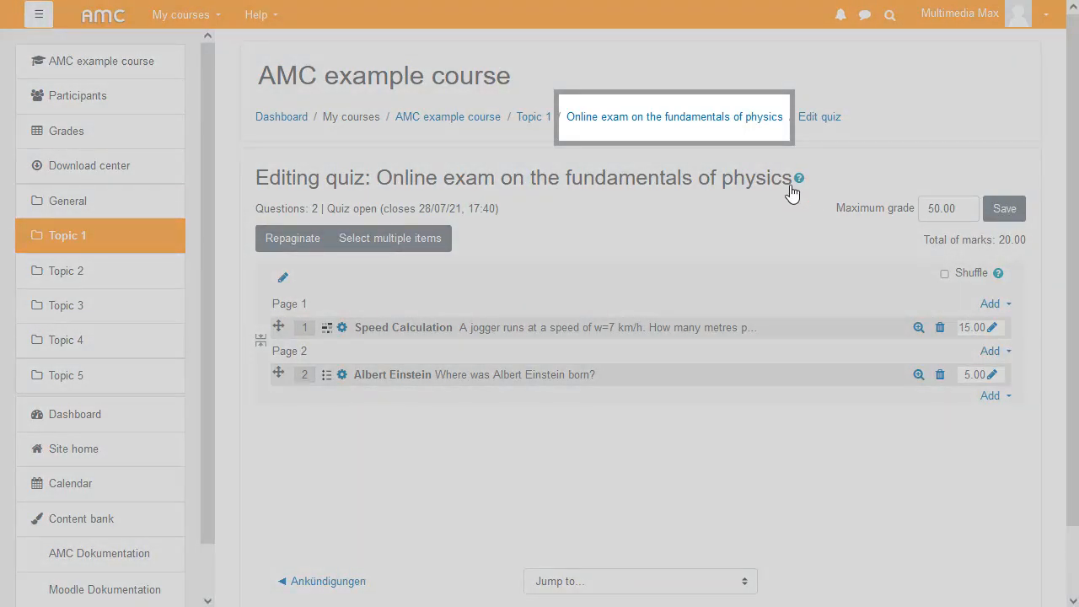
- Open the quiz page and start a new quiz attempt with its time limit
click(713, 120)
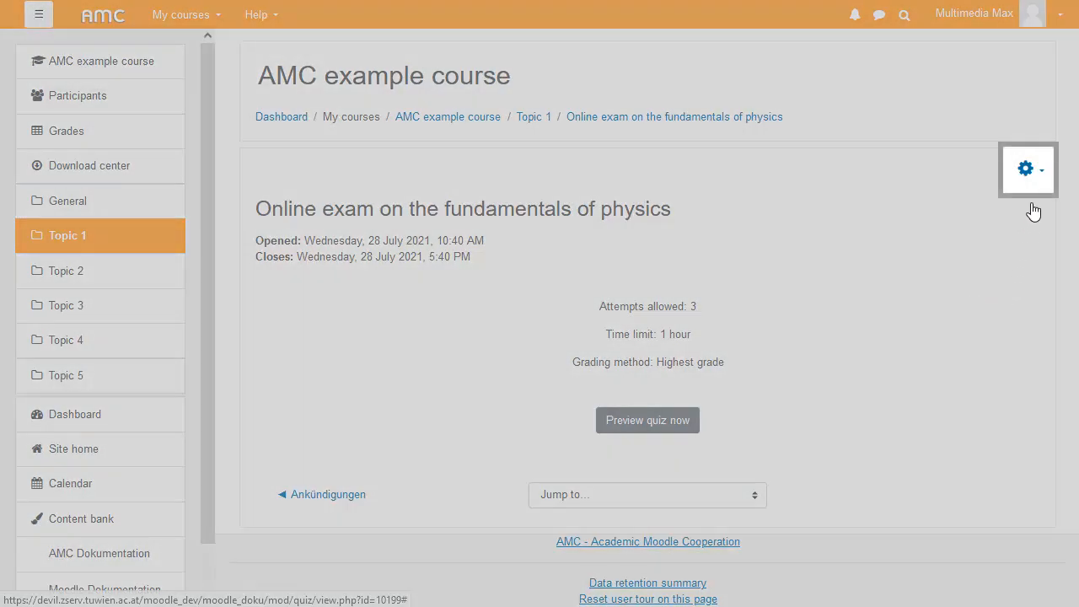
click(1030, 171)
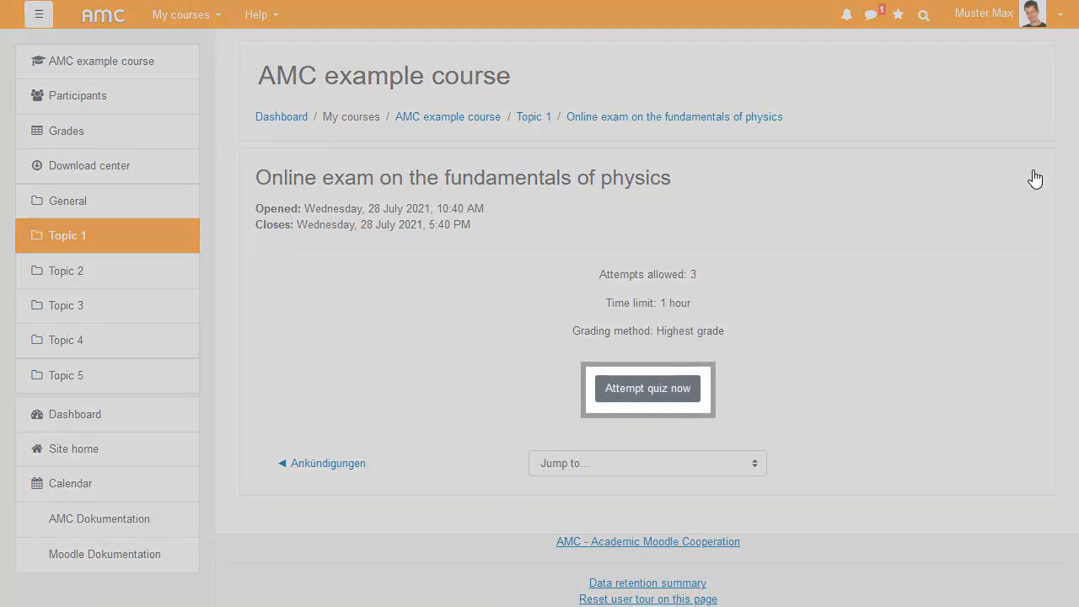
click(673, 393)
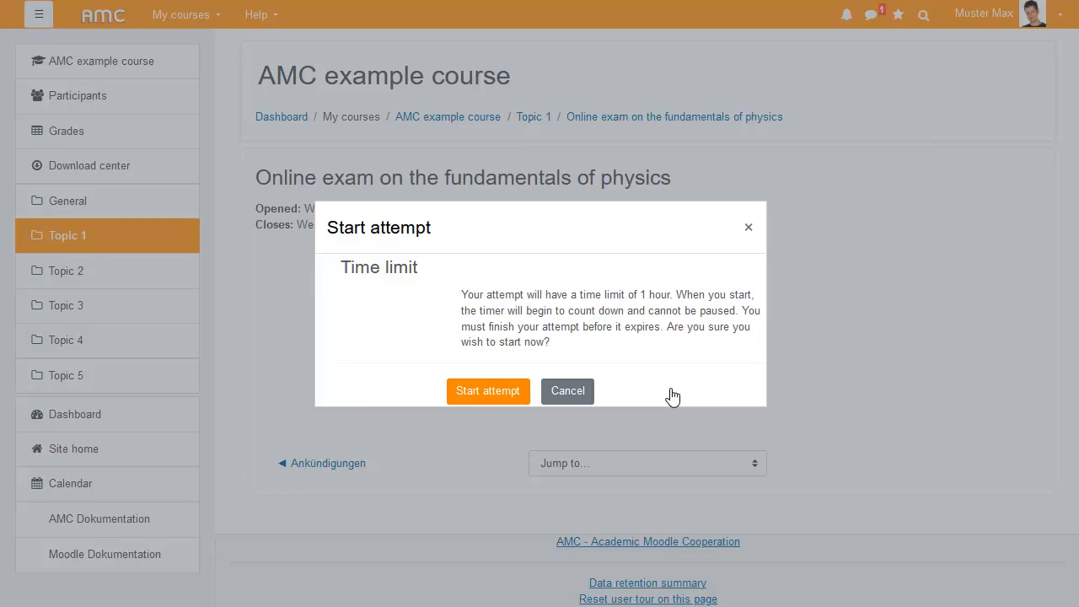
click(496, 394)
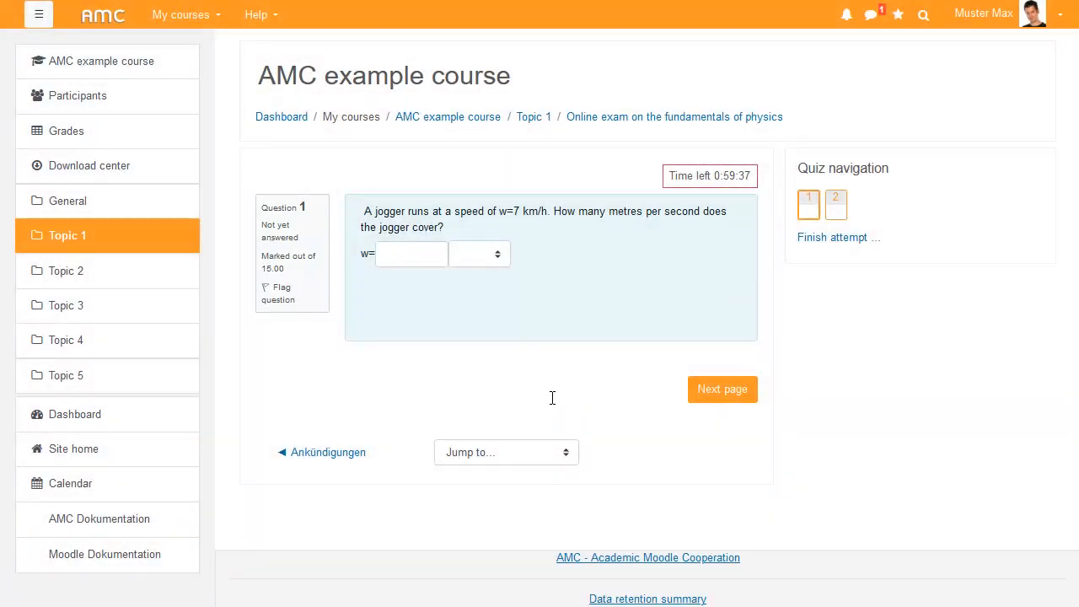
- Answer the first question with w = 2 and a unit from the list, then go to the next page
click(420, 259)
text(2)
click(489, 257)
click(473, 300)
click(722, 388)
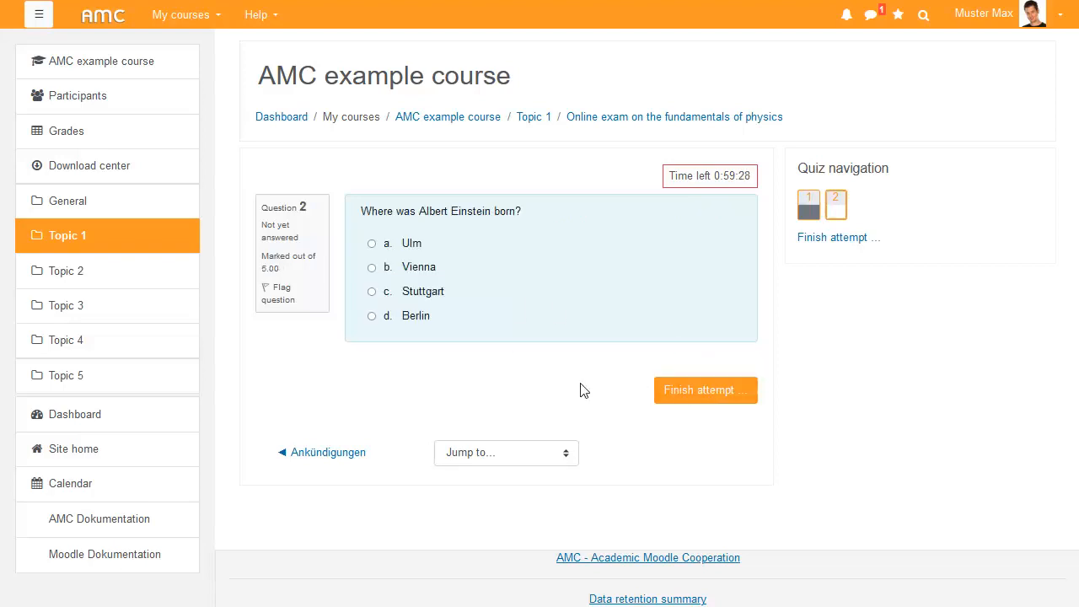
- Choose Ulm for the Albert Einstein question, then finish and submit the whole attempt
click(416, 244)
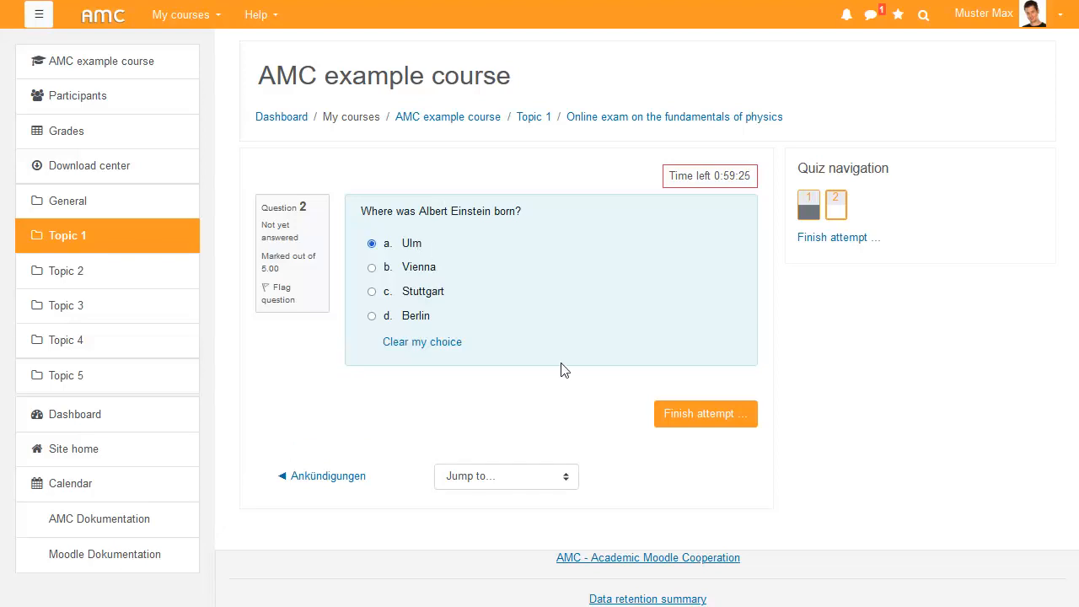
click(691, 415)
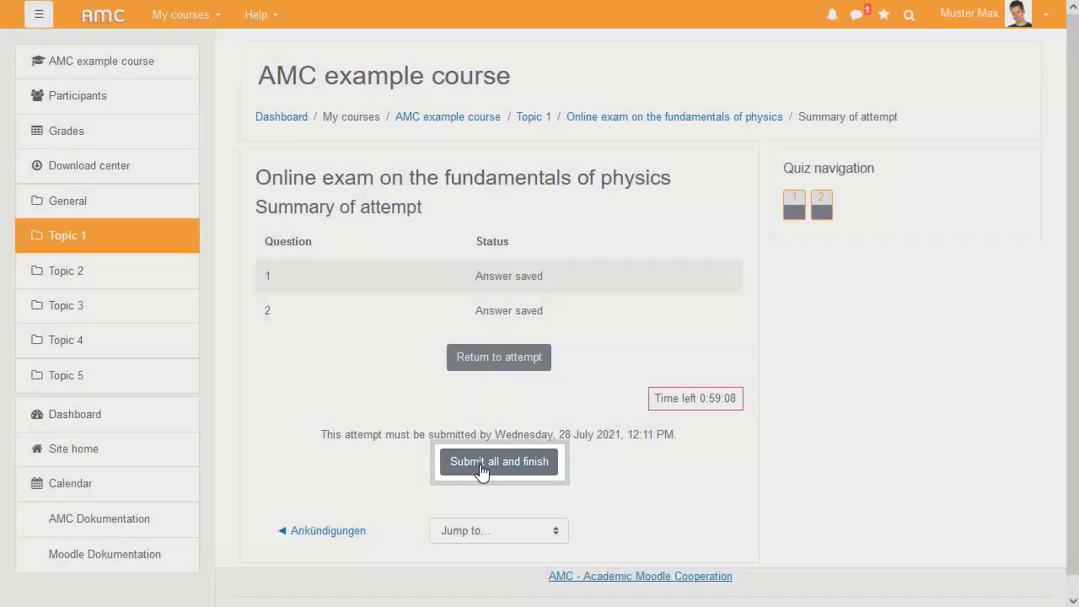
click(481, 468)
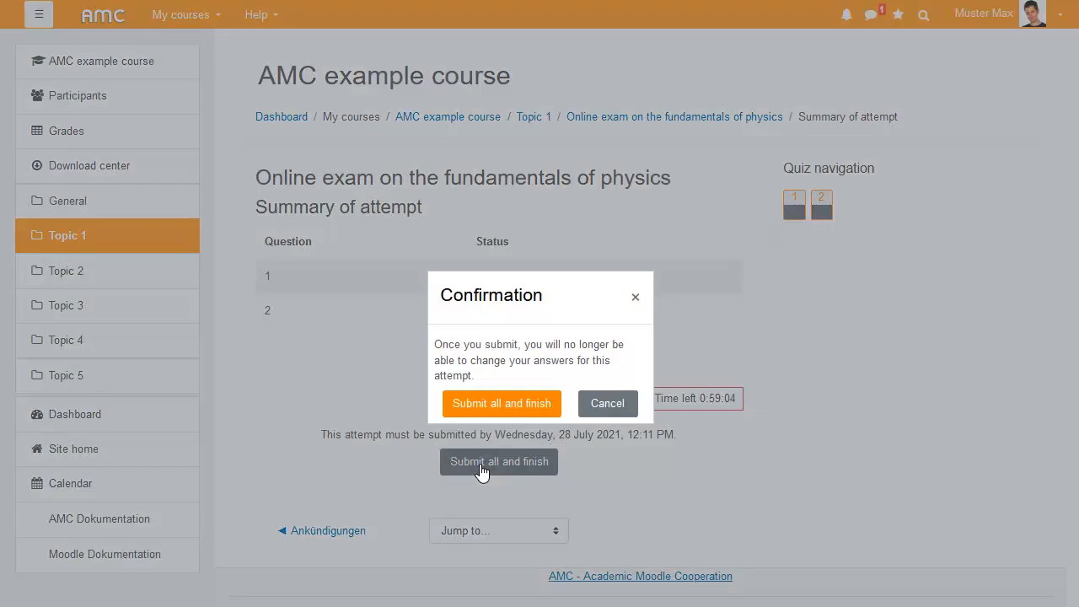
click(535, 404)
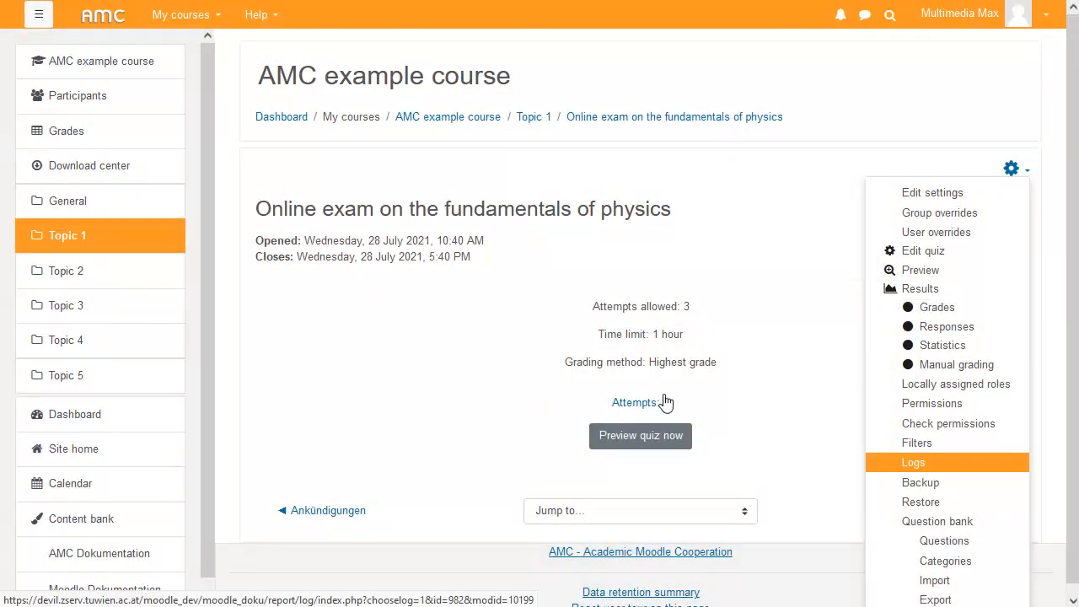
- Open the quiz's grade results and examine the attempt's grades per question
click(920, 290)
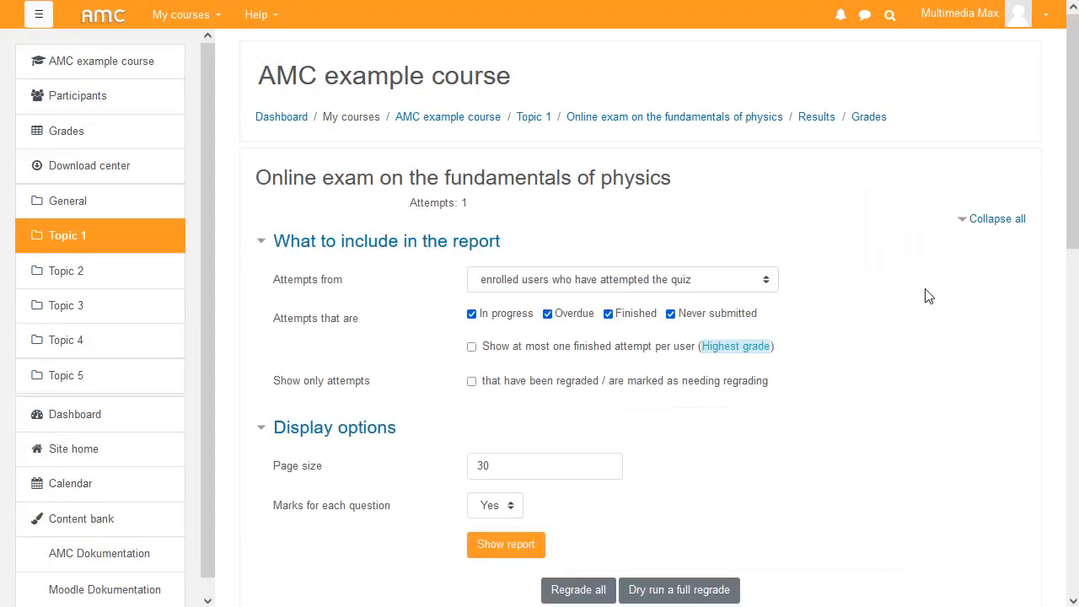
drag(1075, 139, 1021, 358)
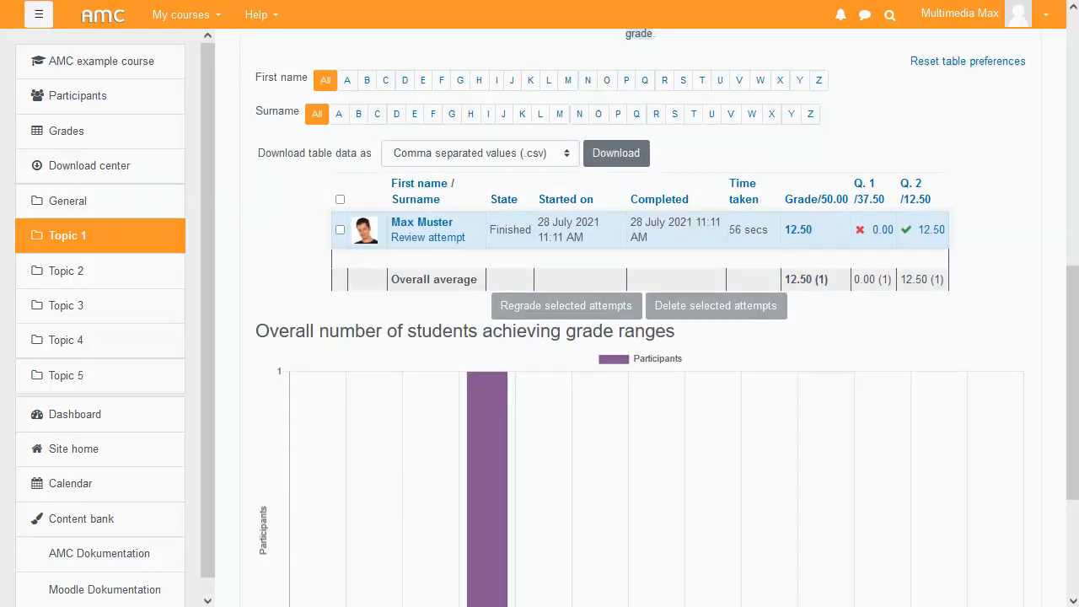